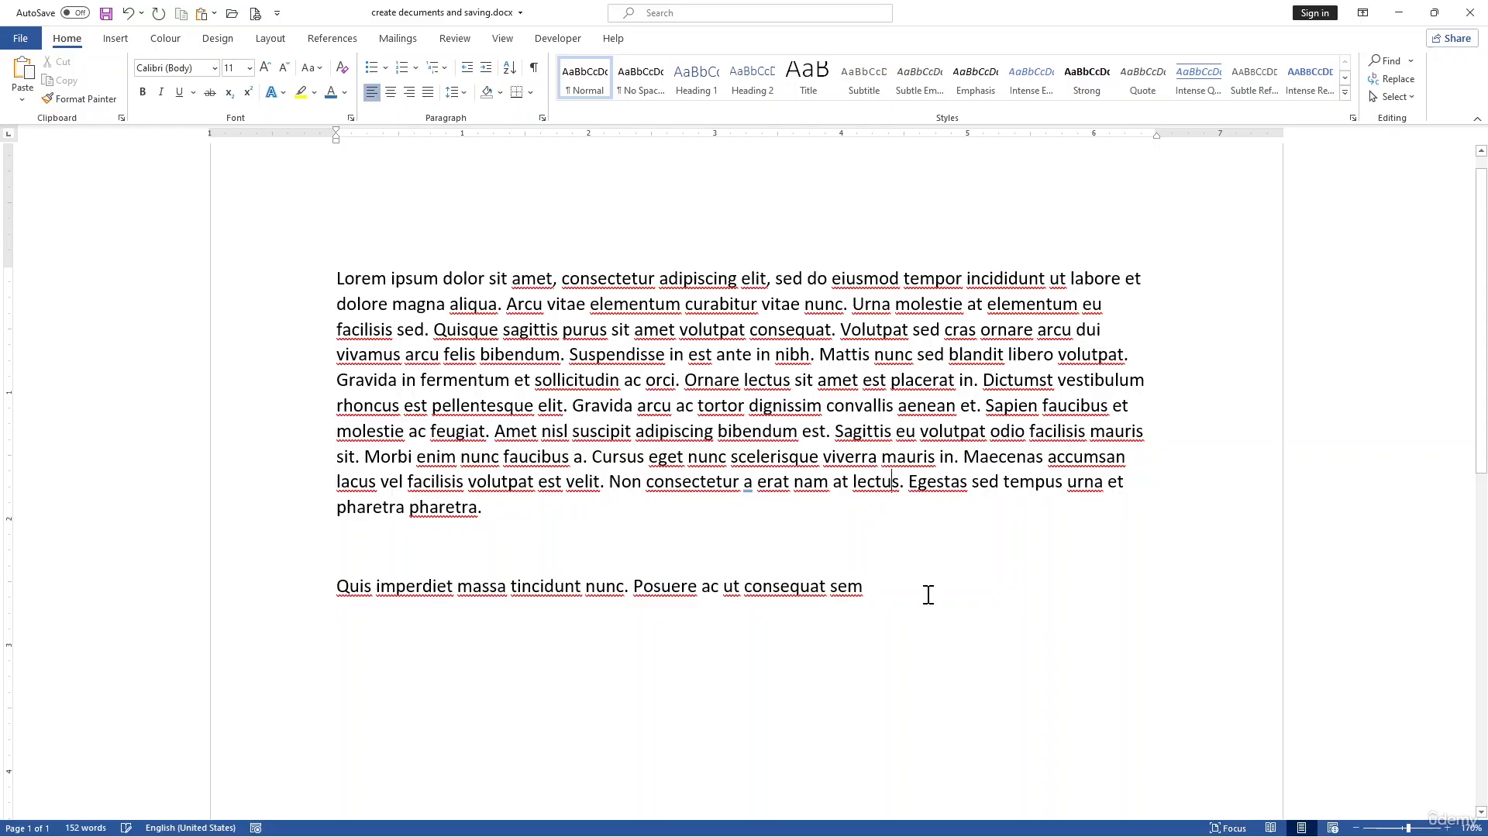
Step: Set the font of the opening sentences of the first paragraph to Arial Narrow
left_click_drag(927, 594, 343, 278)
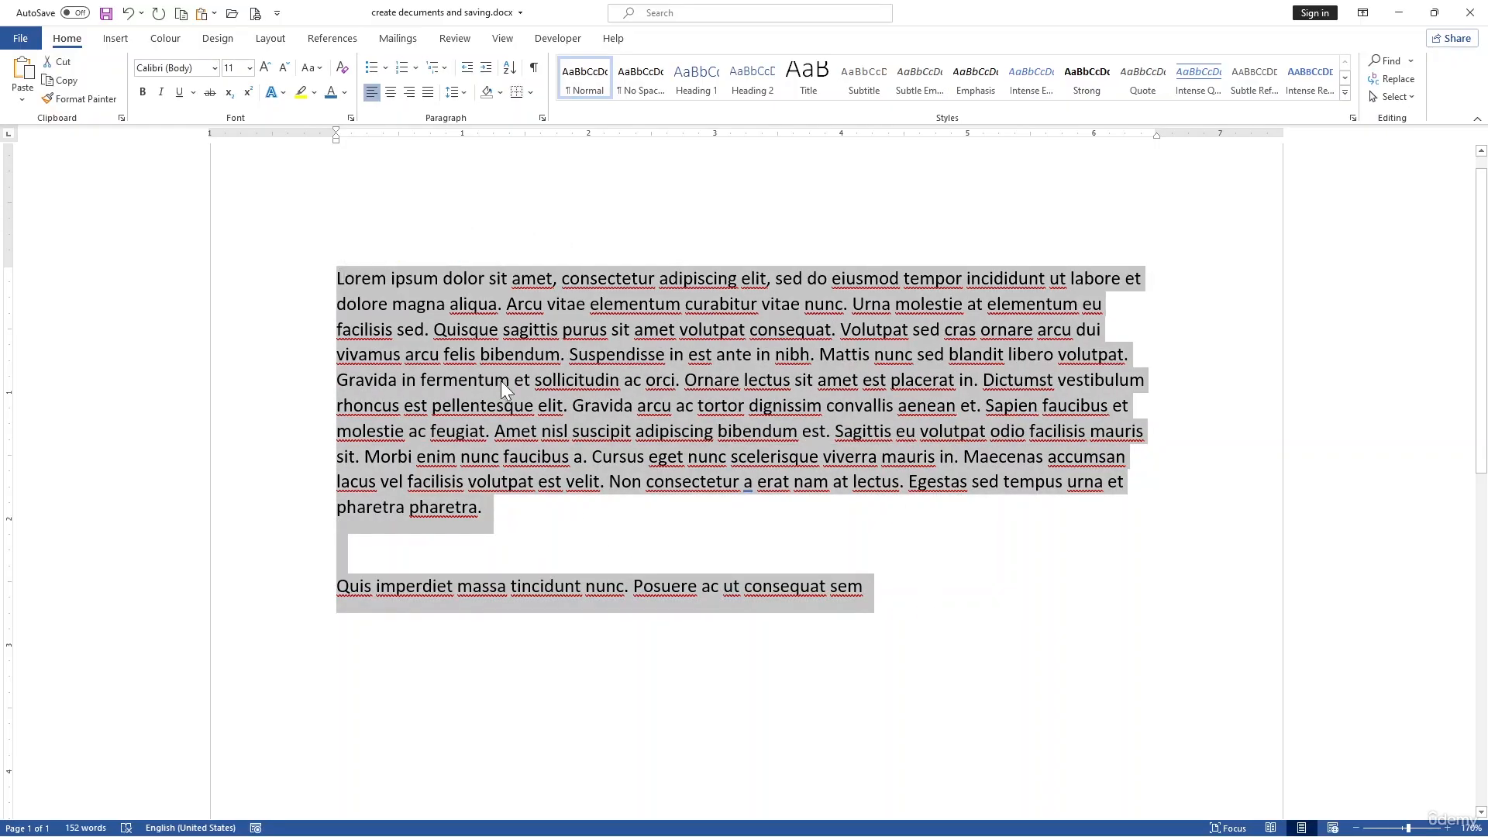
left_click(688, 482)
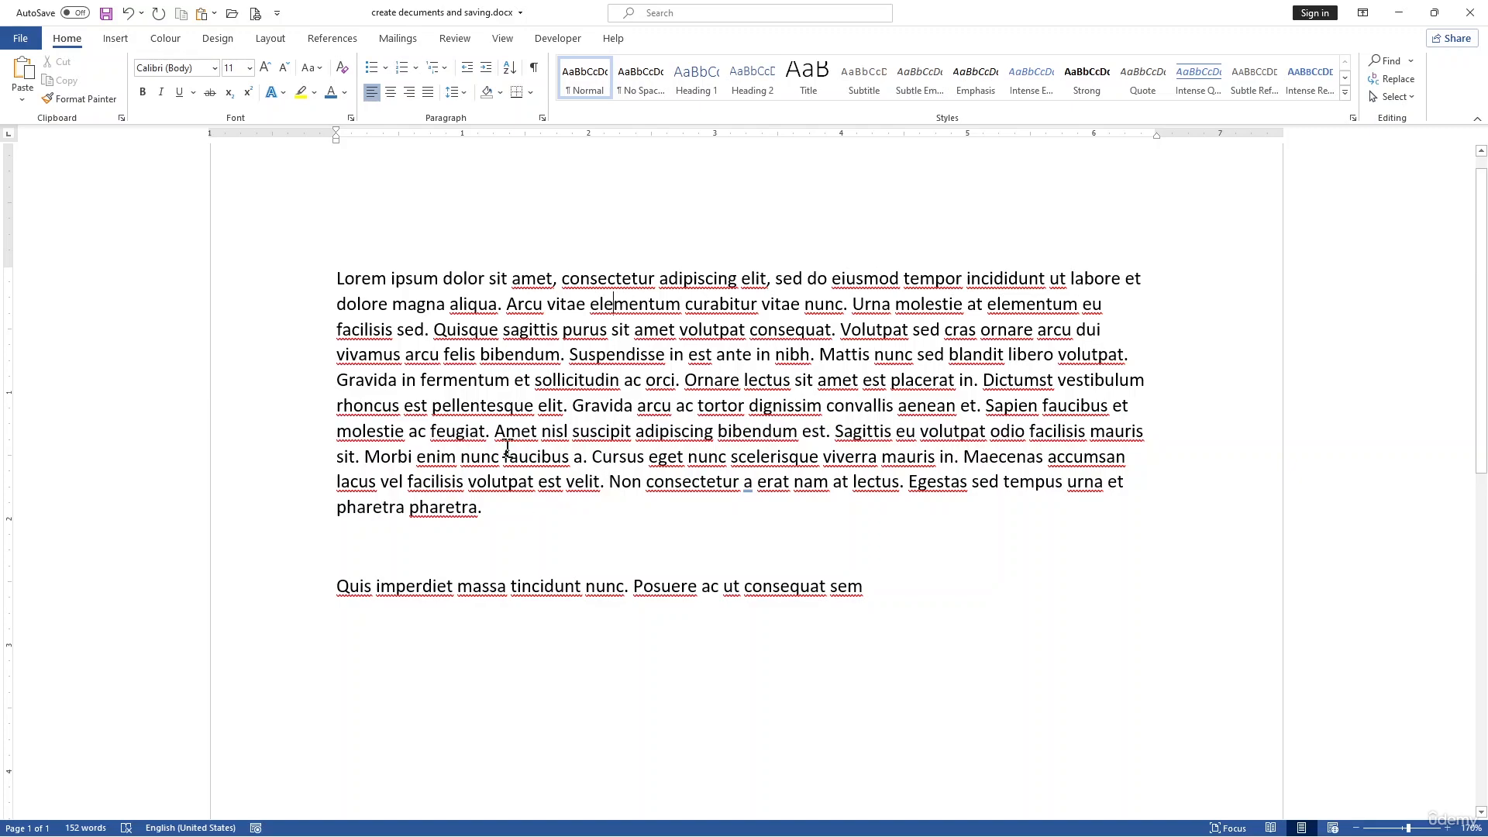
left_click_drag(433, 330, 339, 278)
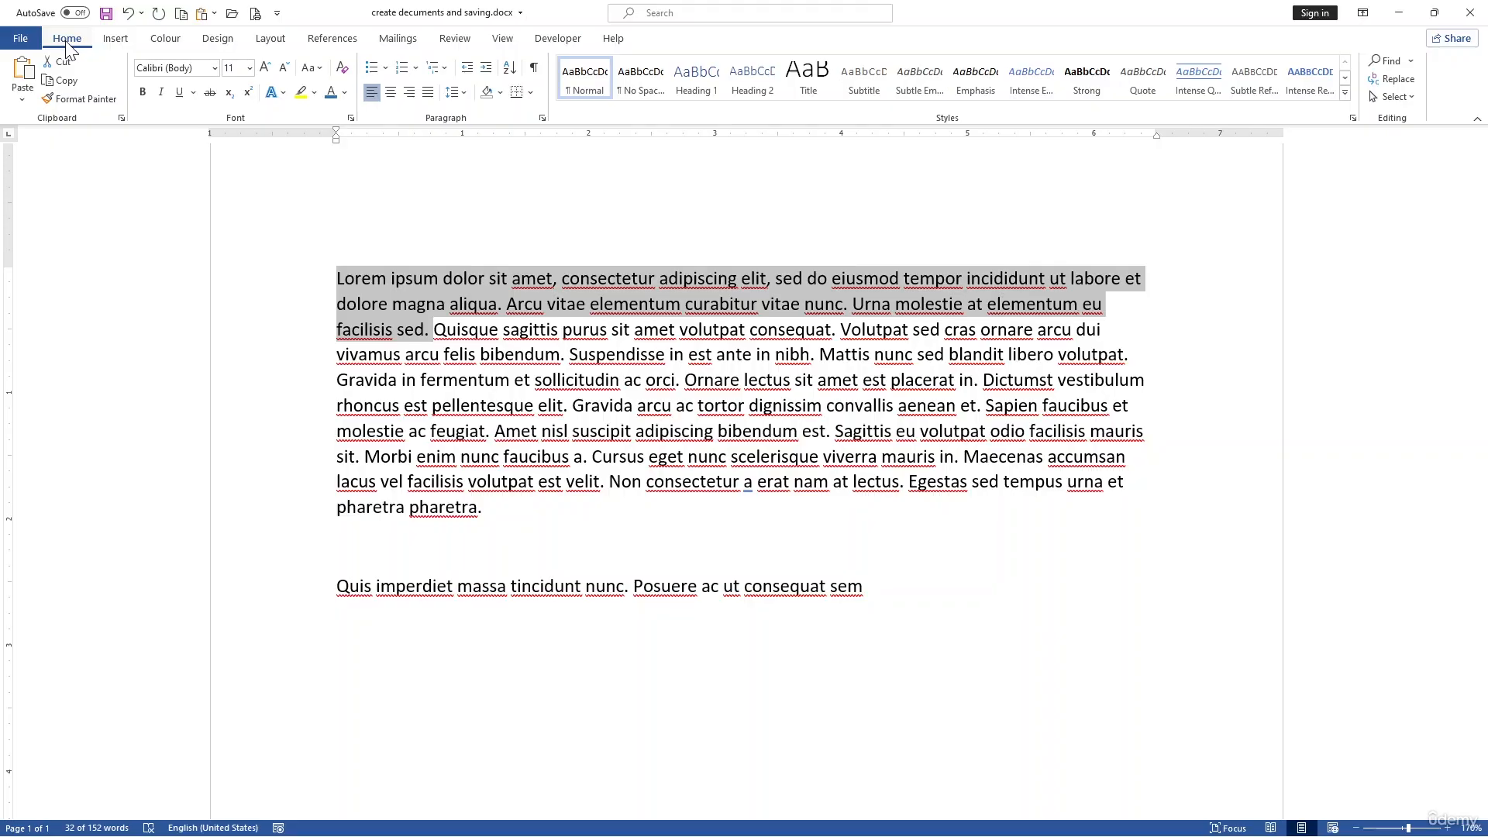
left_click(214, 68)
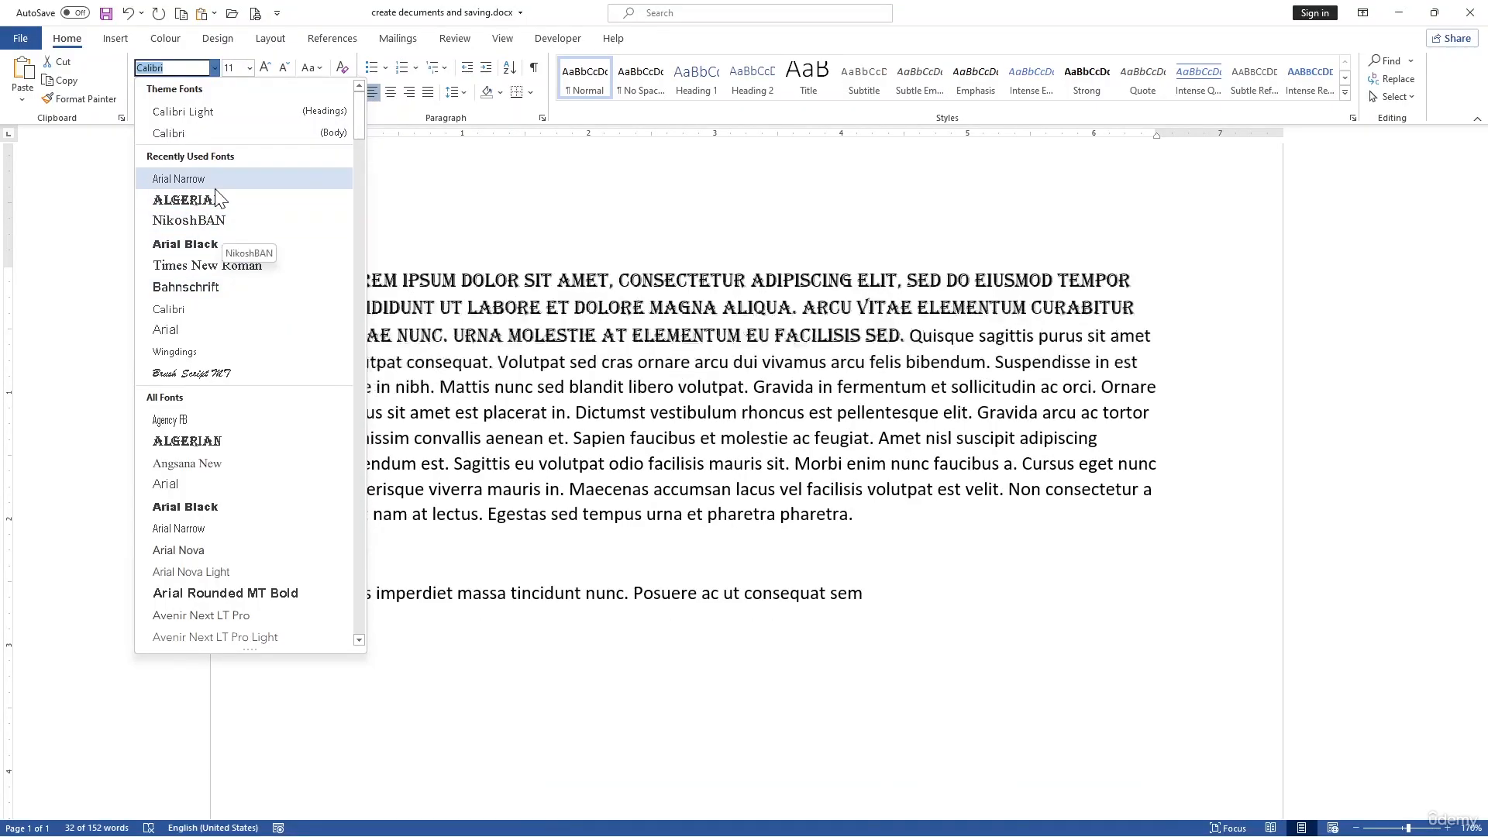
left_click(214, 180)
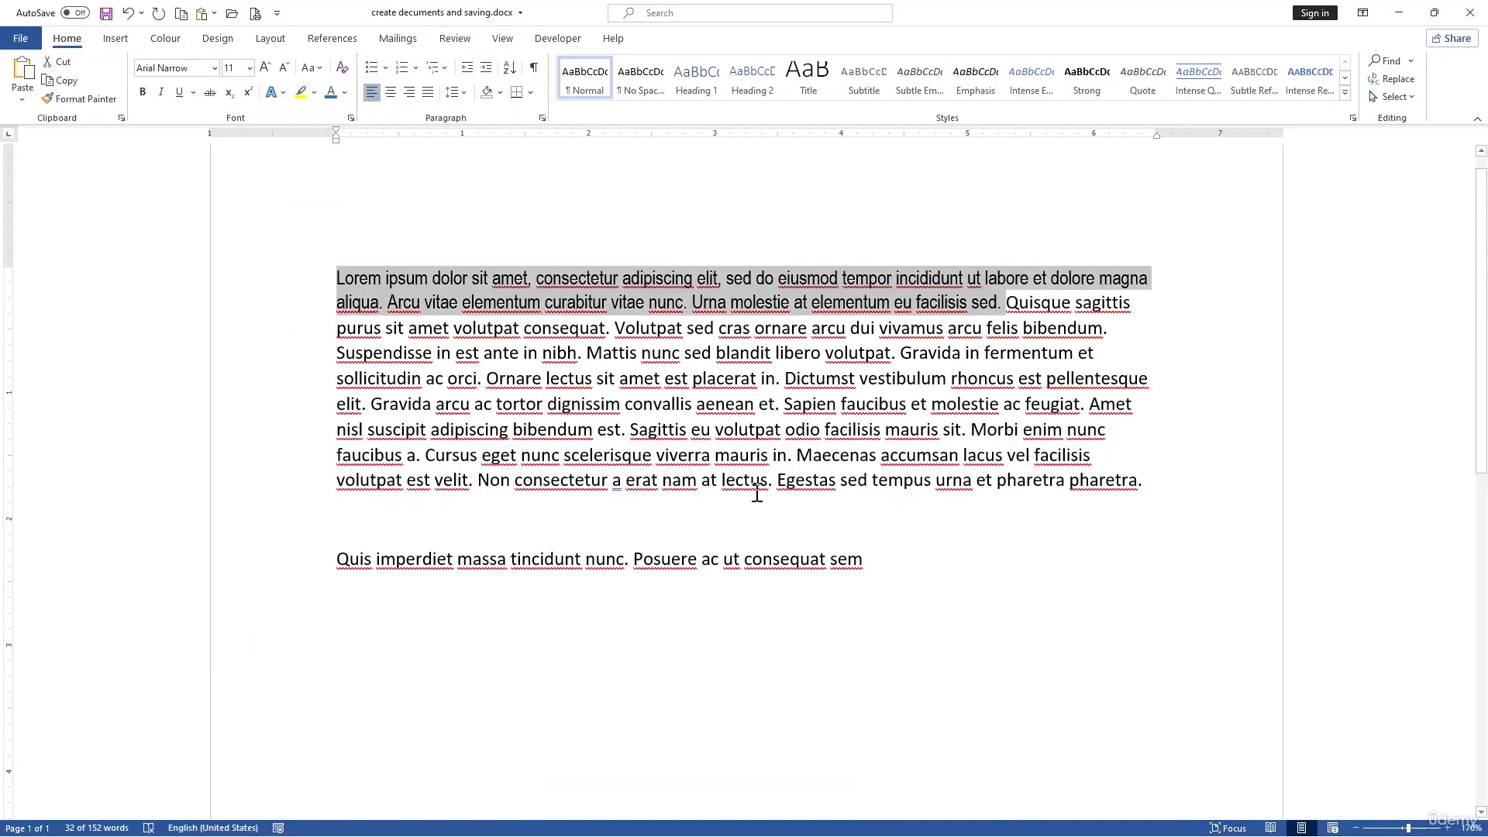
Step: Set the selected text's font size to 20
scroll(762, 492, "up", 2, "ctrl")
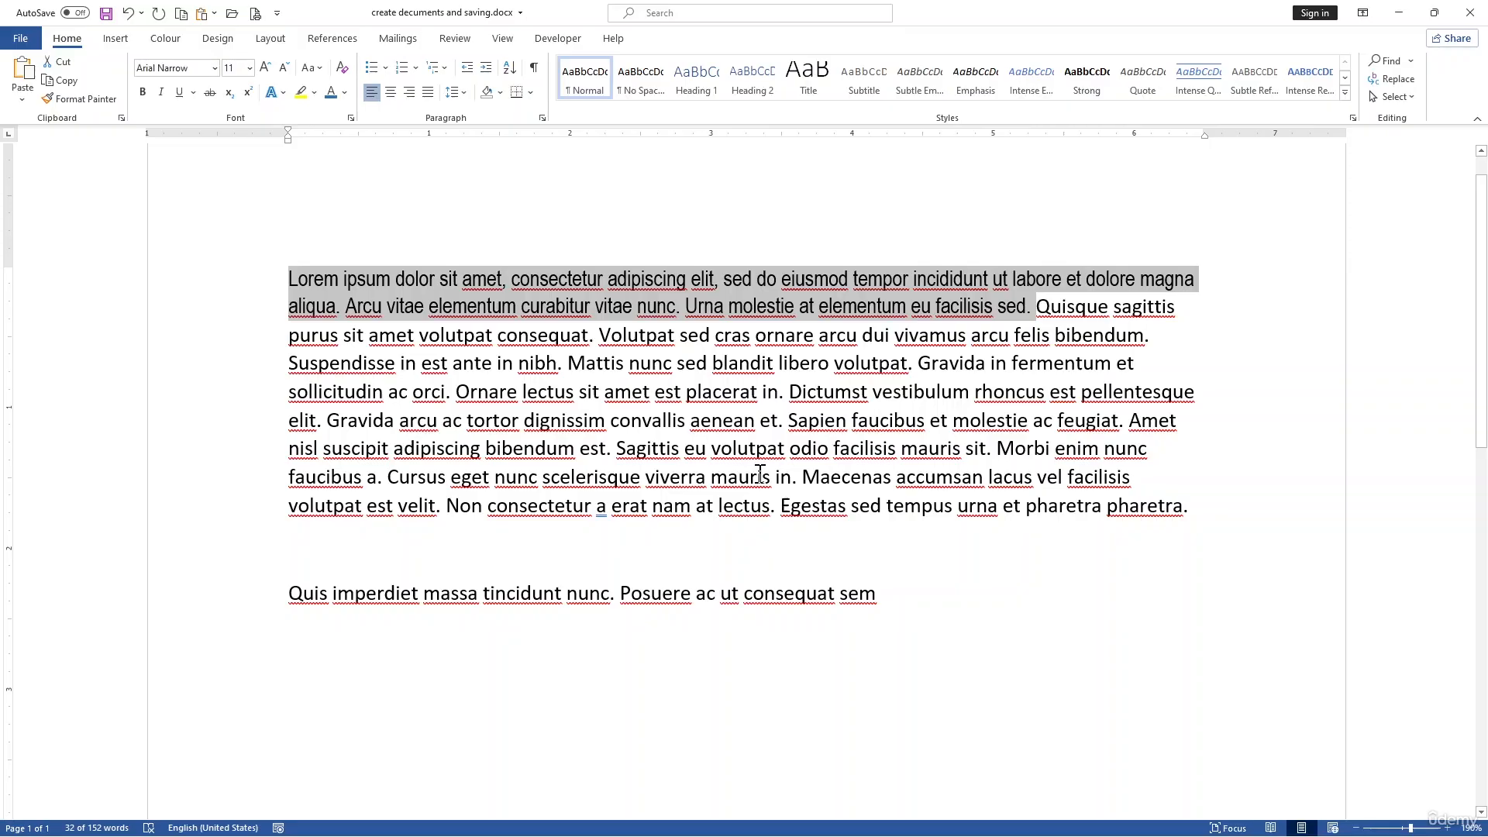
left_click(248, 73)
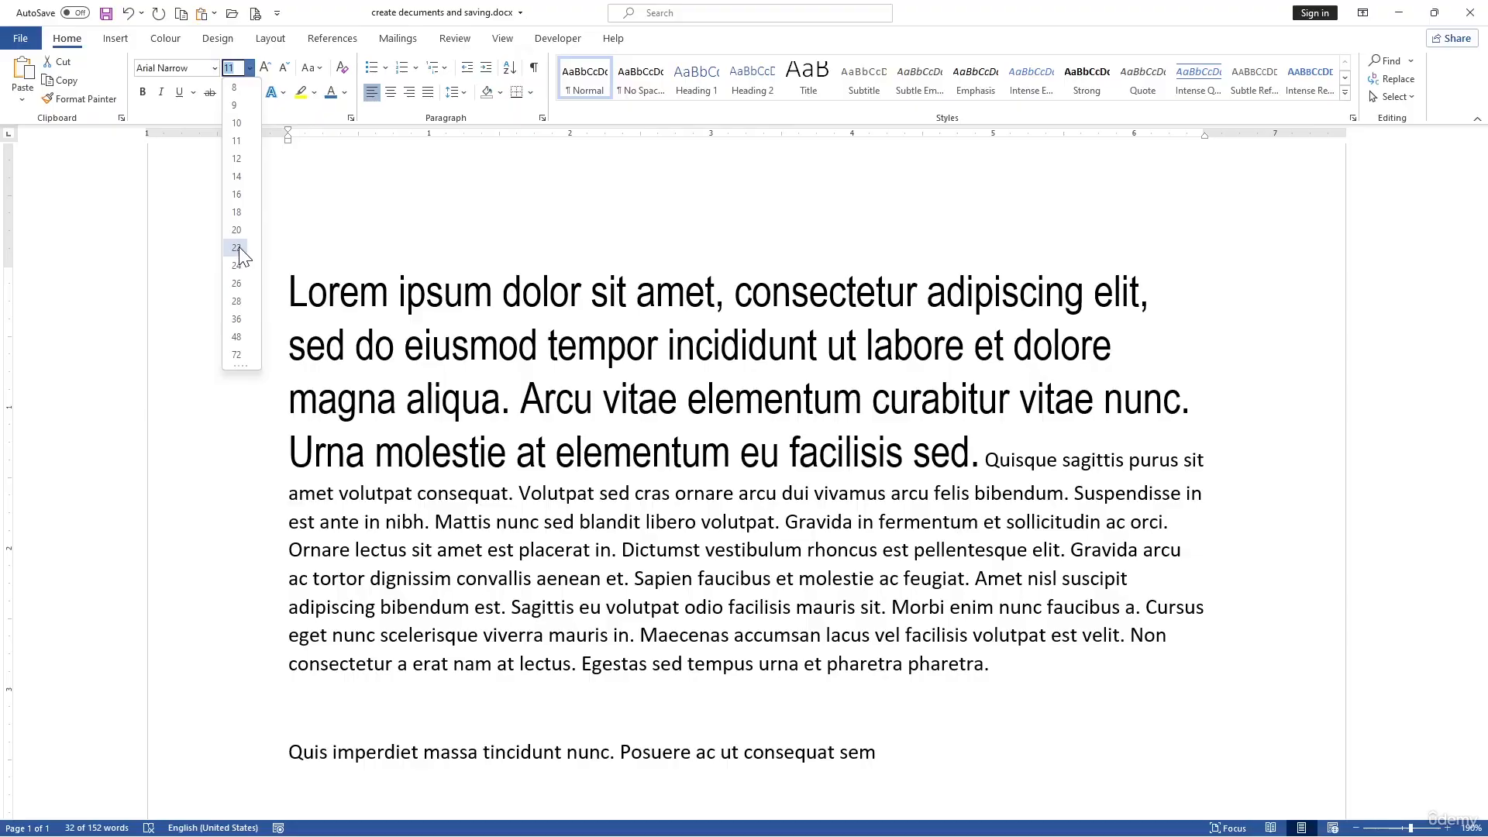
left_click(238, 230)
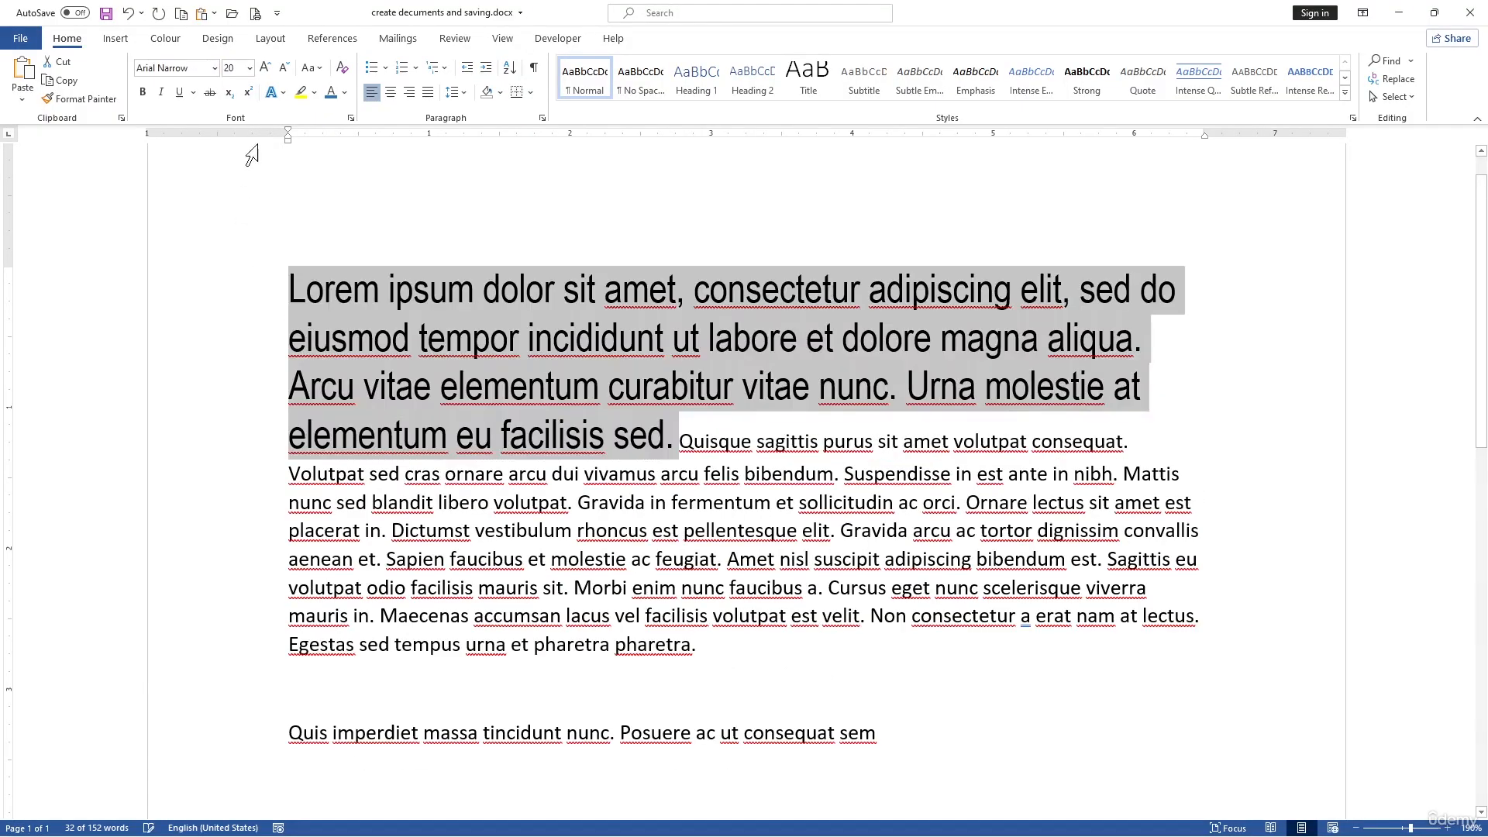
Step: Set the selected text's font size to 18
left_click(238, 70)
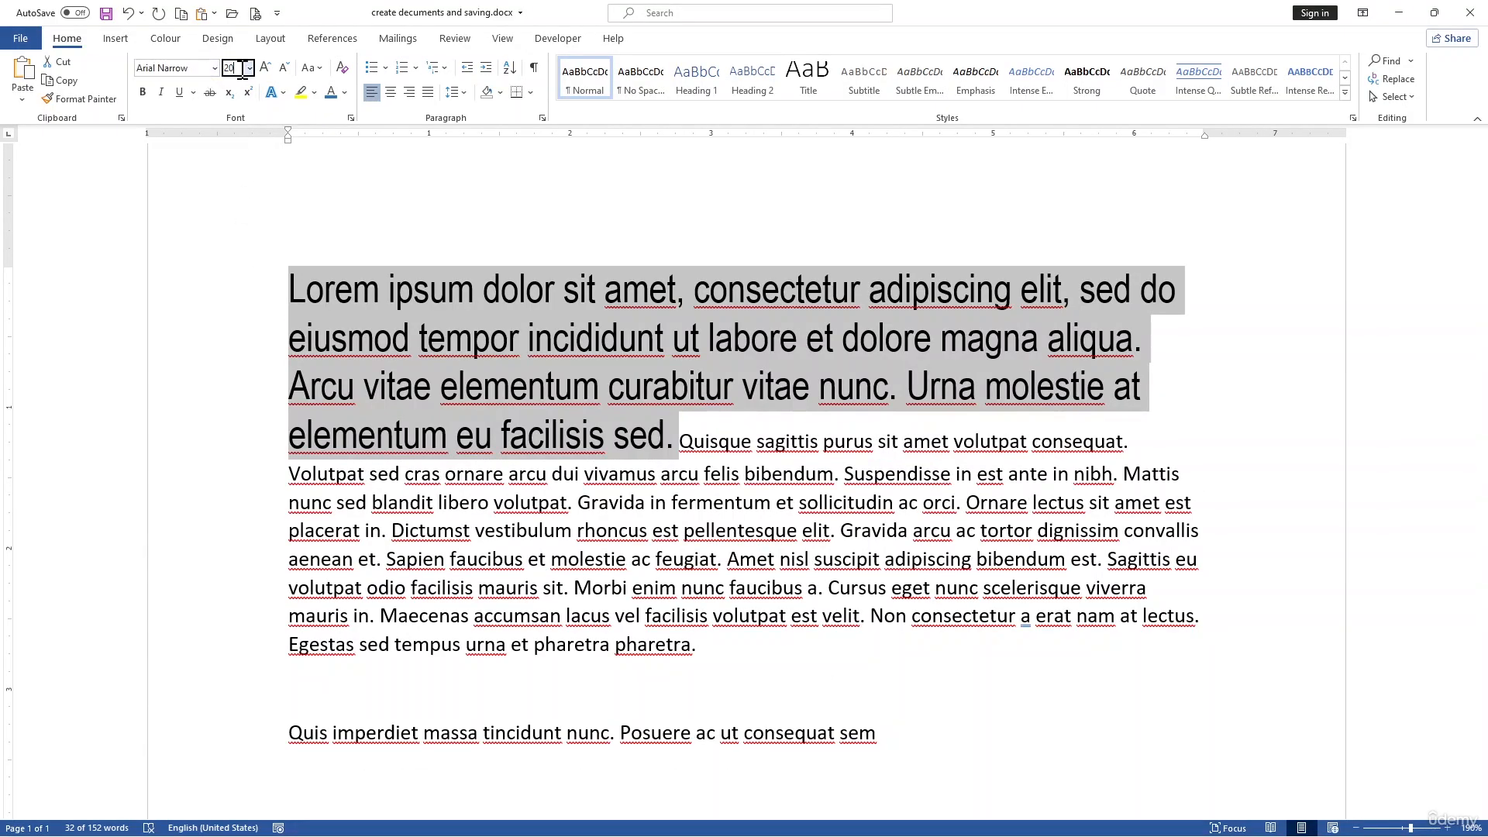
key("BackSpace")
key("BackSpace")
type("18")
key("Return")
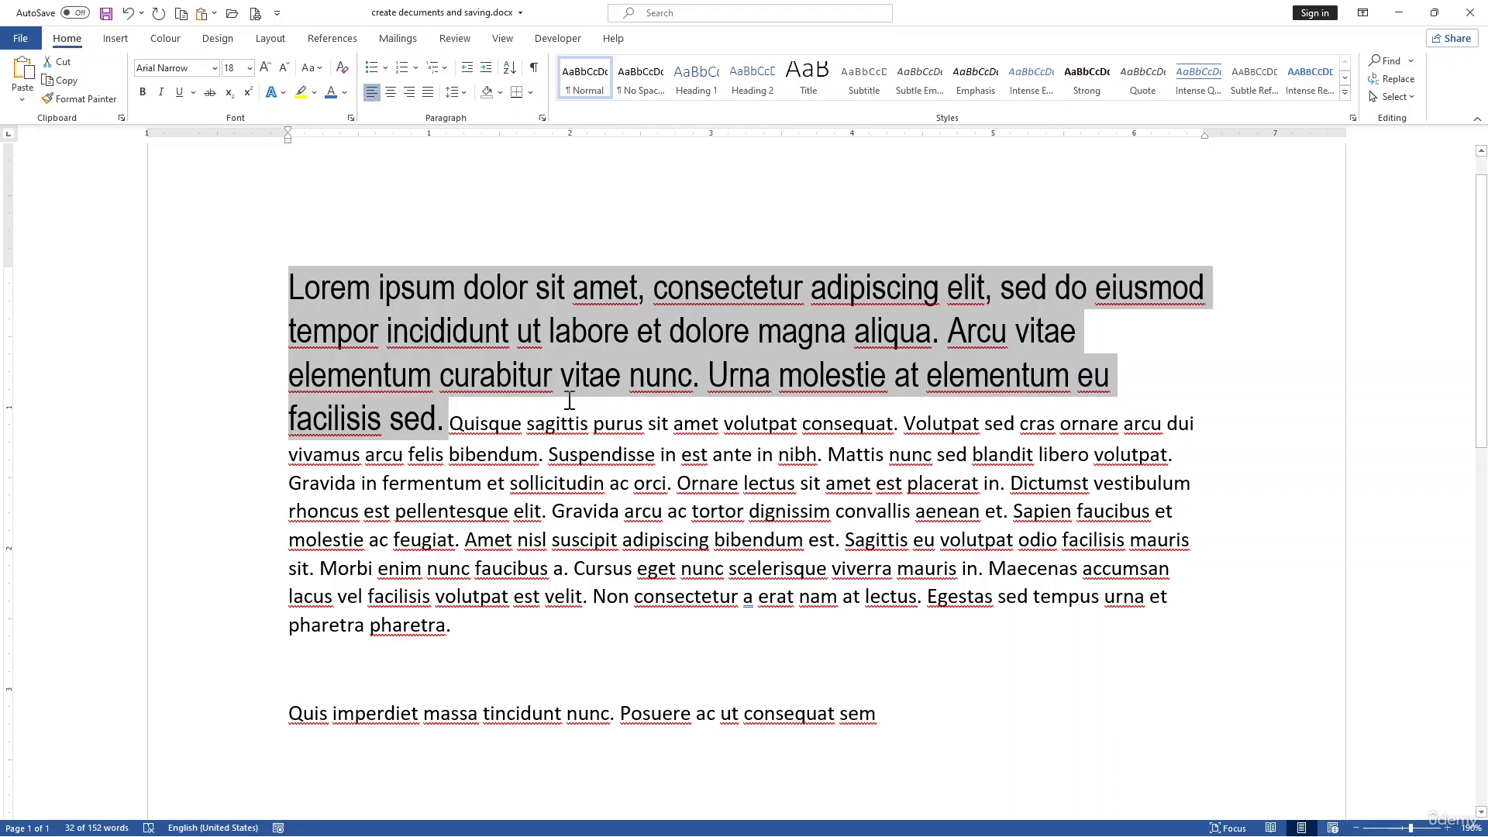
Step: Color the selected text dark green
left_click(345, 92)
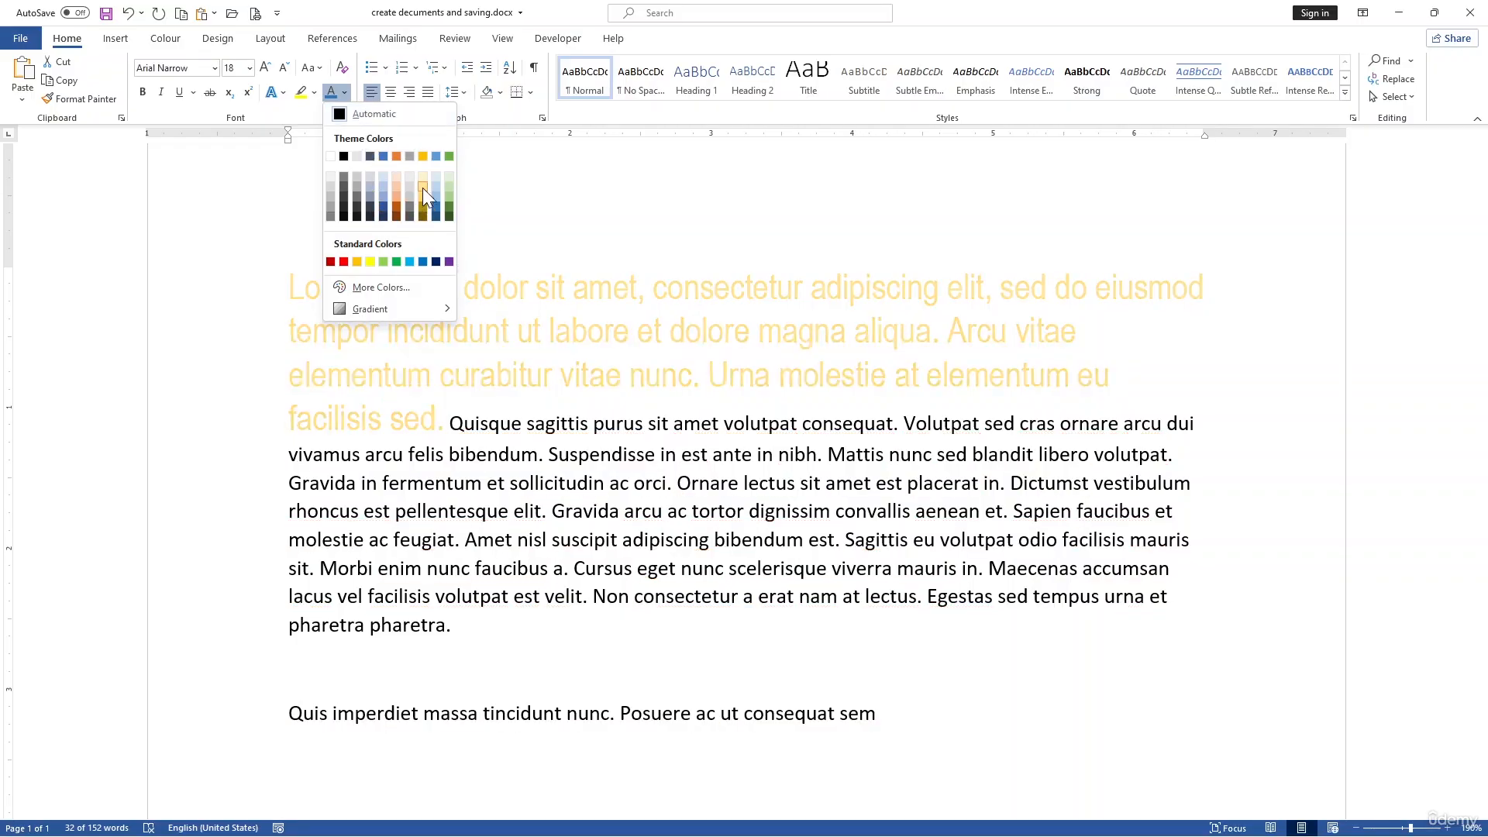
left_click(450, 206)
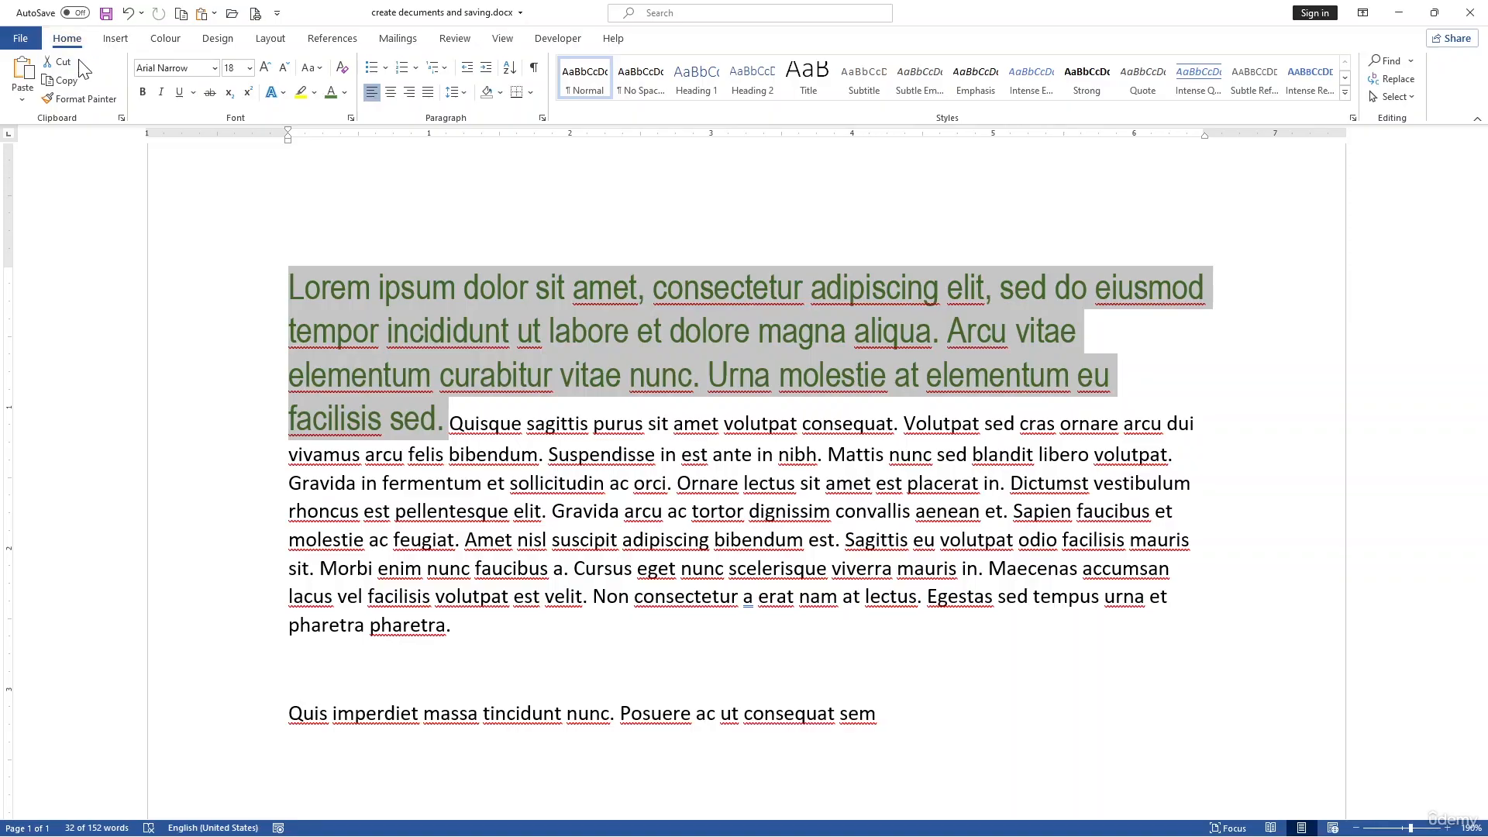
Step: Make the selected text bold, italic and underlined
left_click(142, 92)
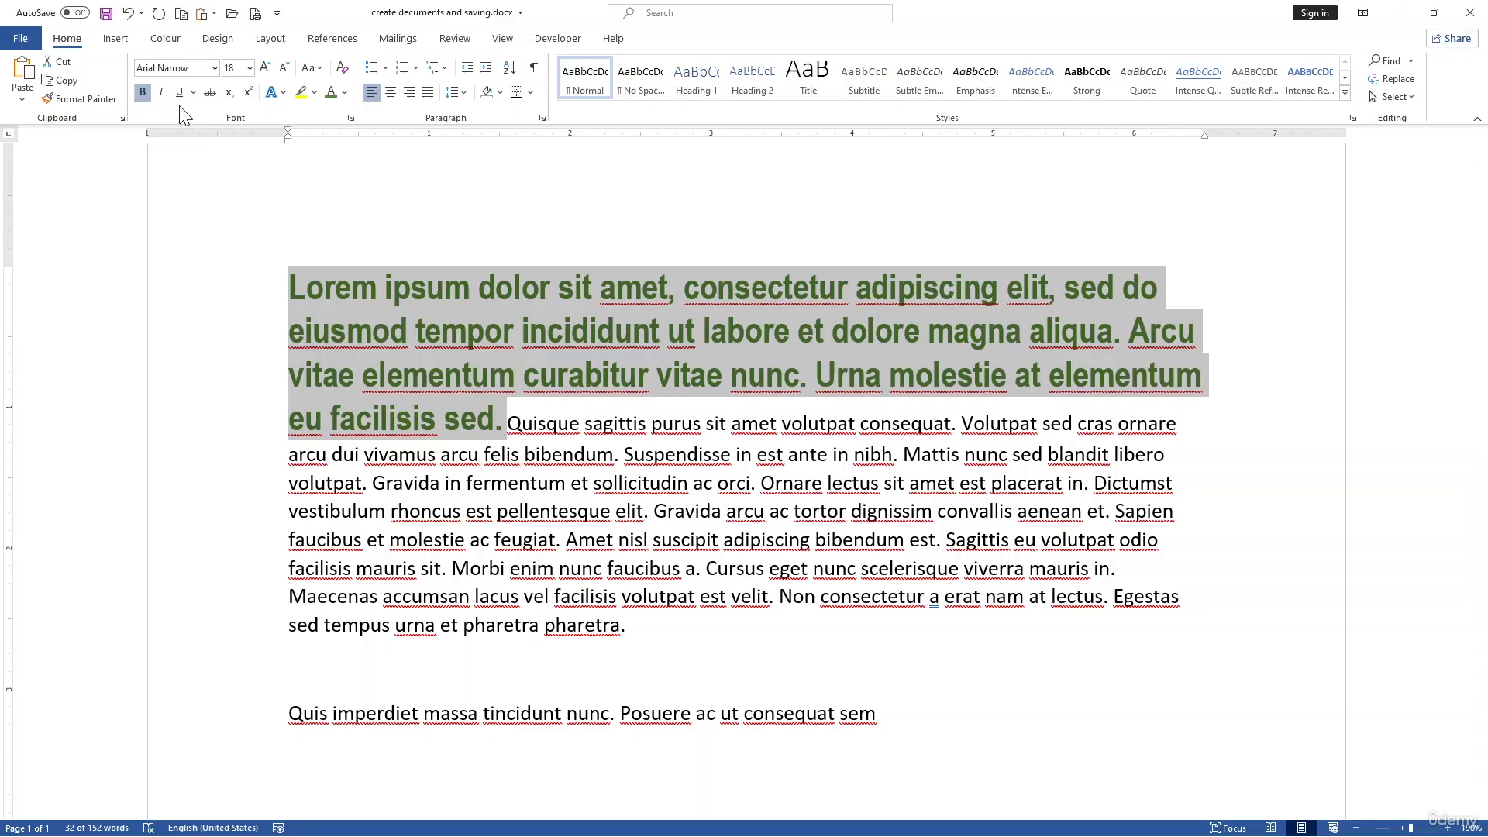
left_click(165, 96)
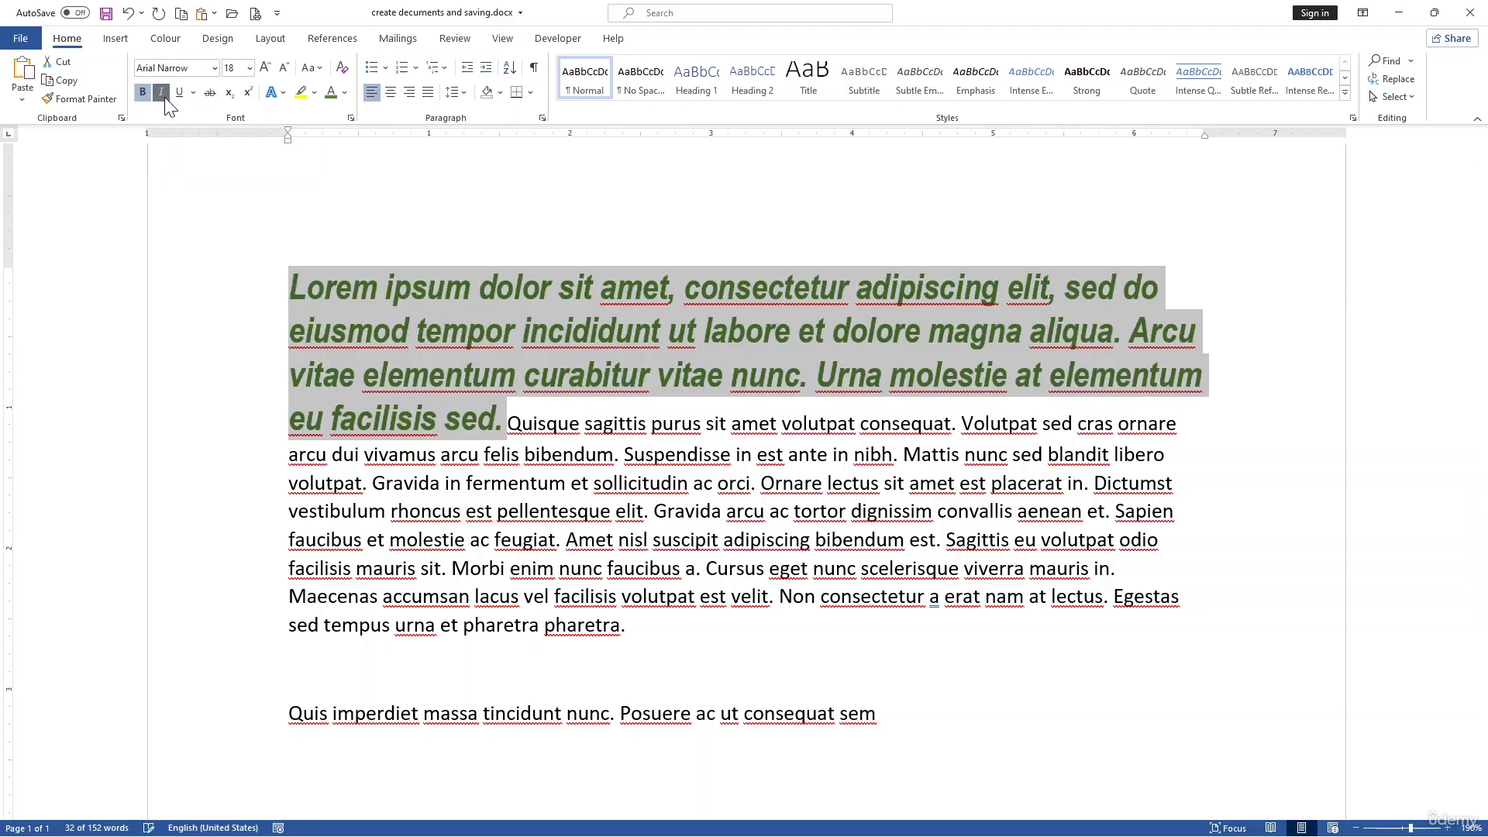
left_click(182, 99)
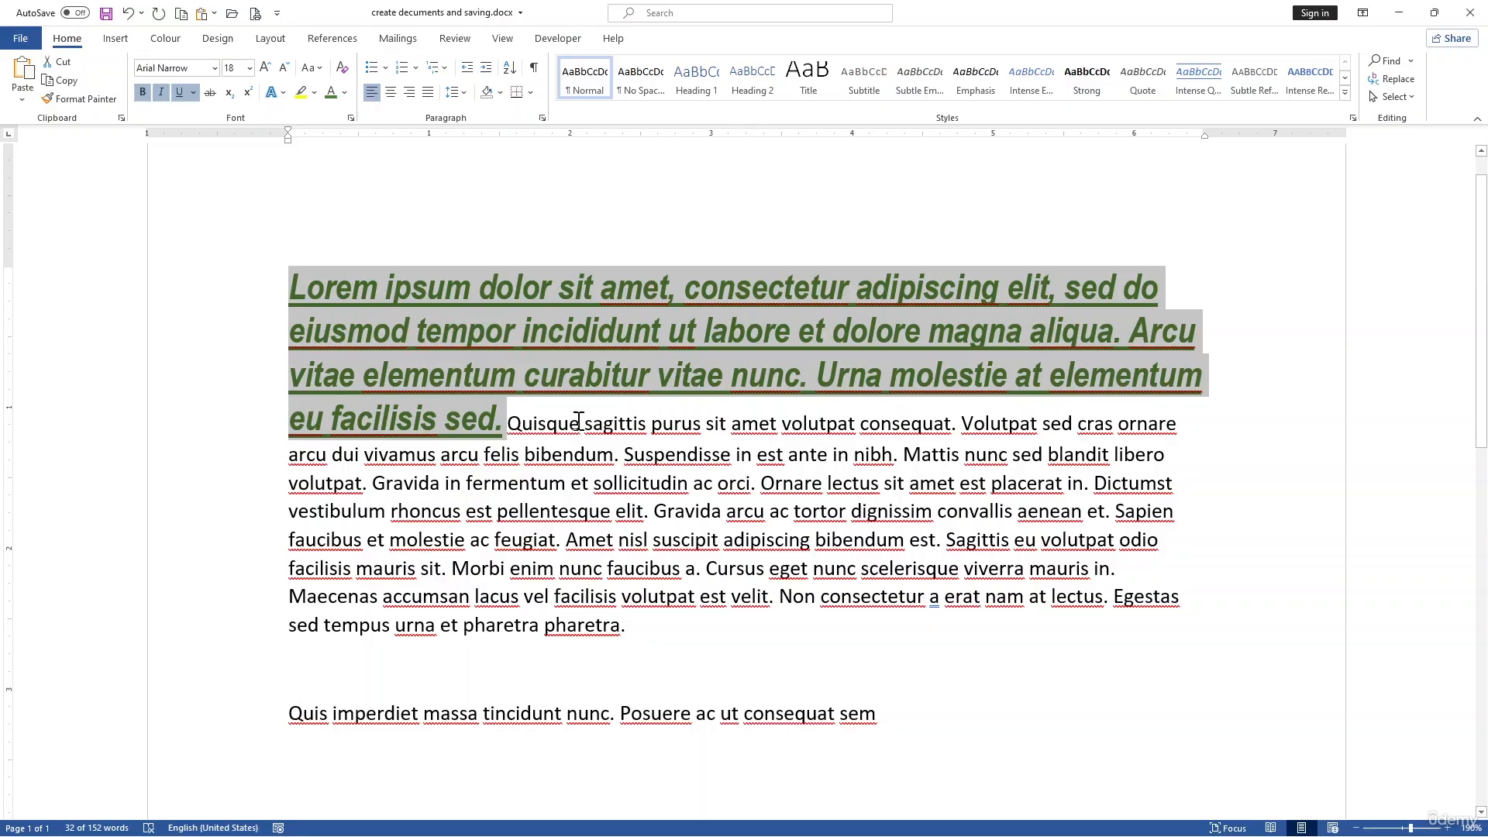
left_click(586, 454)
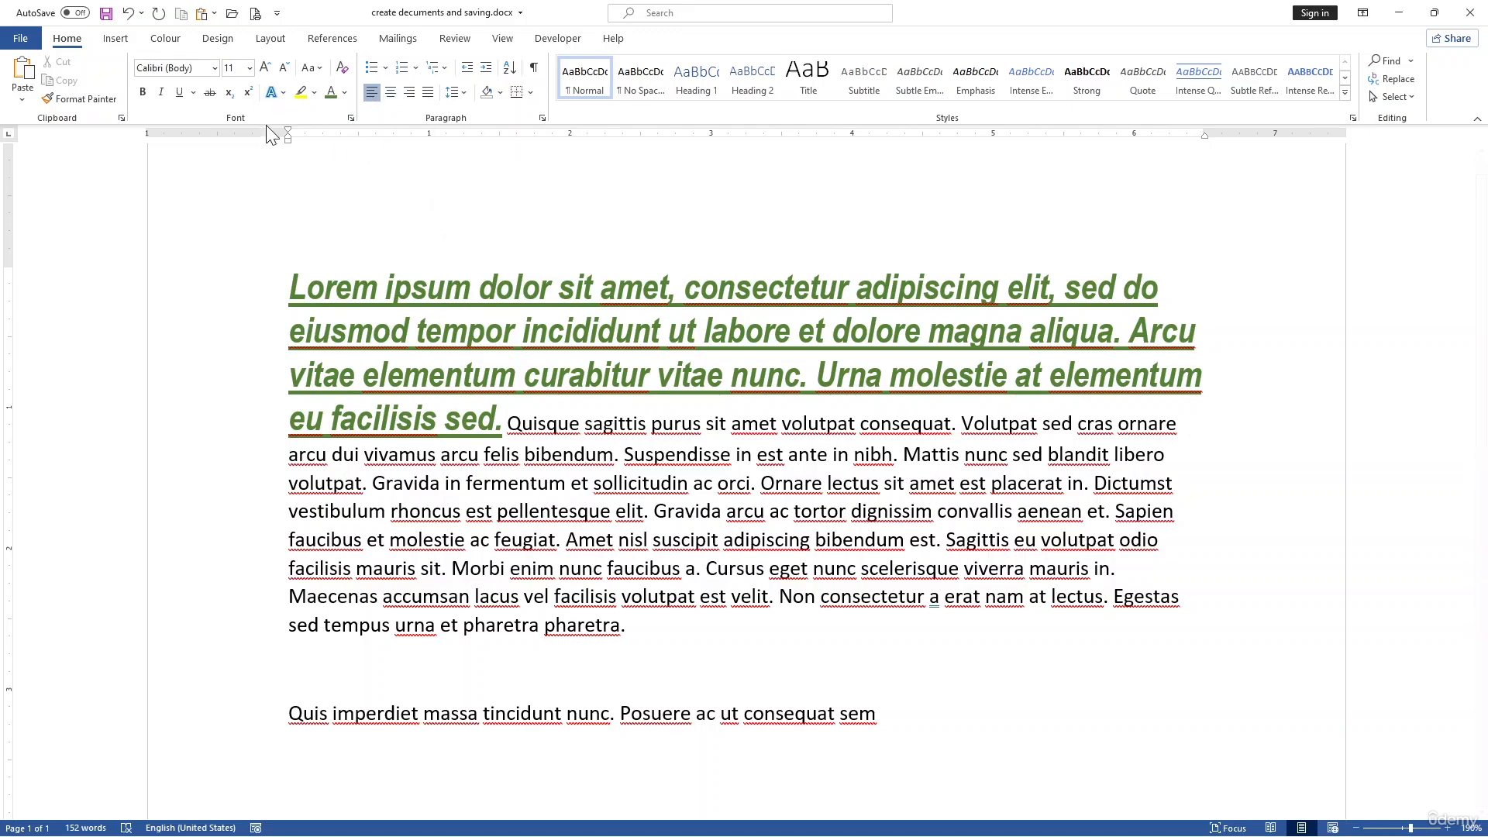
left_click(272, 68)
left_click(283, 68)
left_click(277, 93)
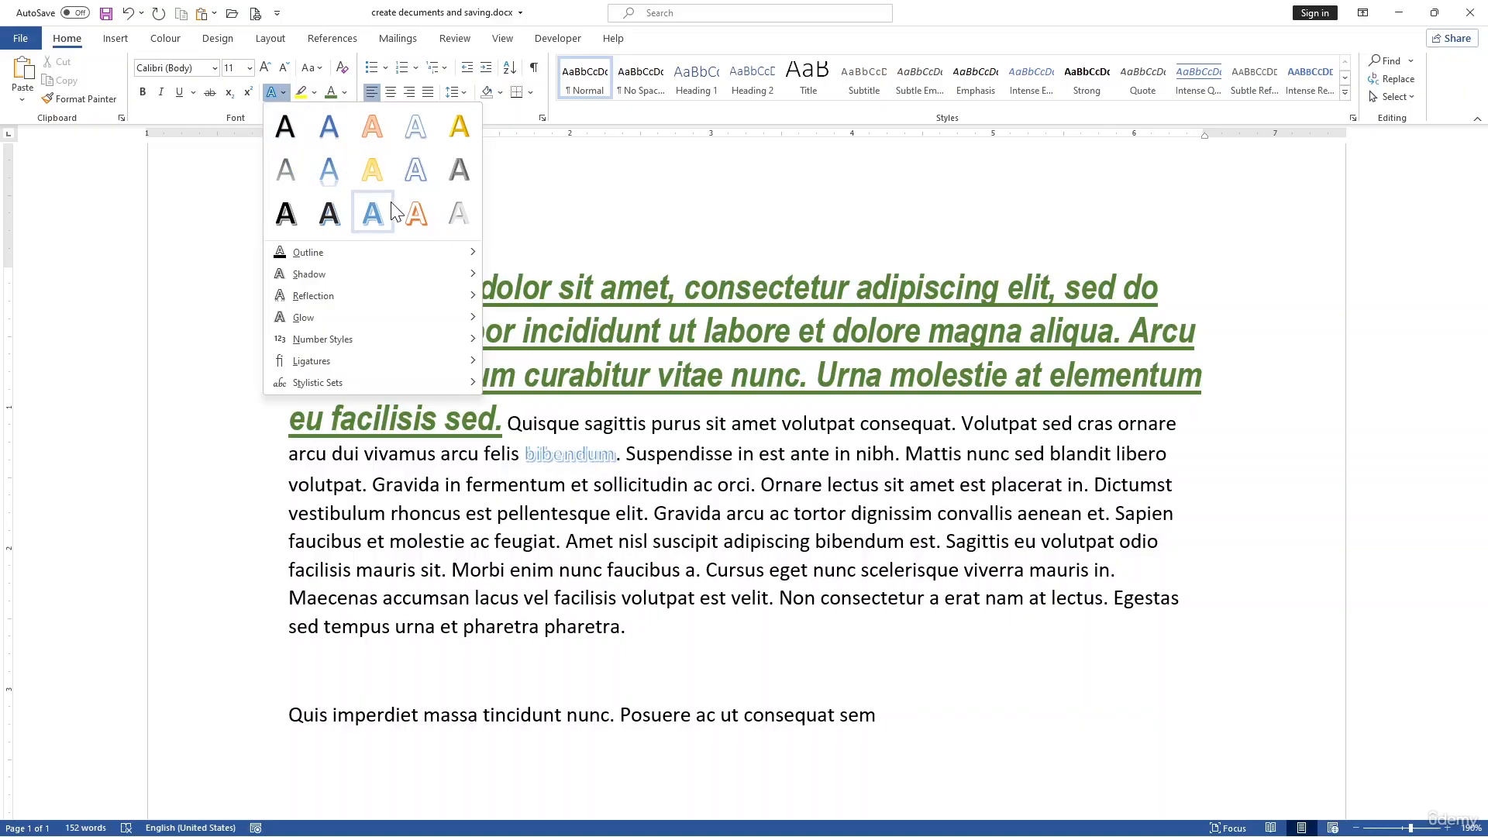
key("Escape")
Step: Remove the underline from the opening sentences and apply the Fill: Black, Text color 1; Shadow text effect
left_click_drag(504, 419, 321, 270)
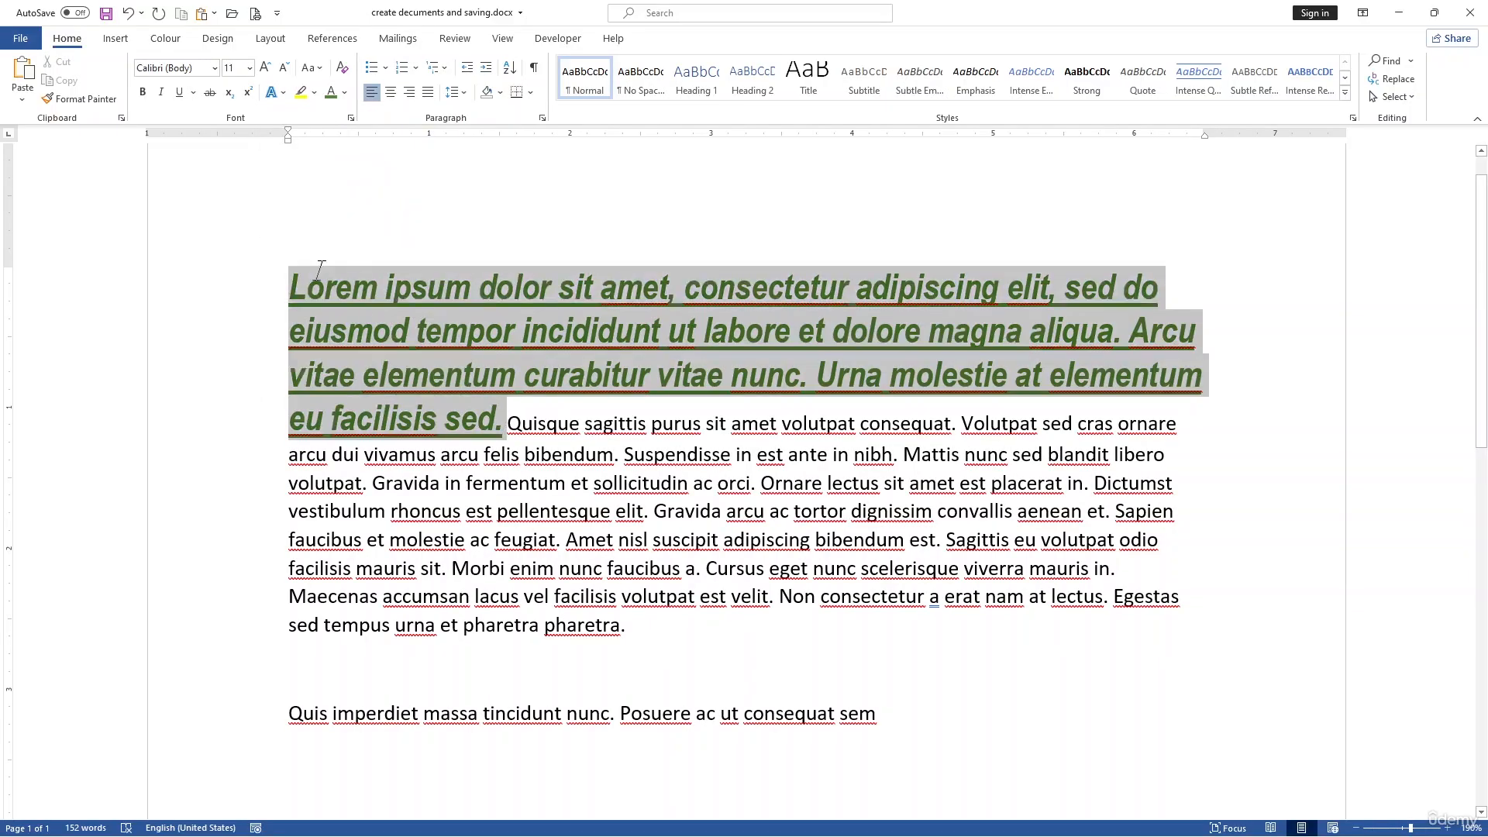
left_click(183, 92)
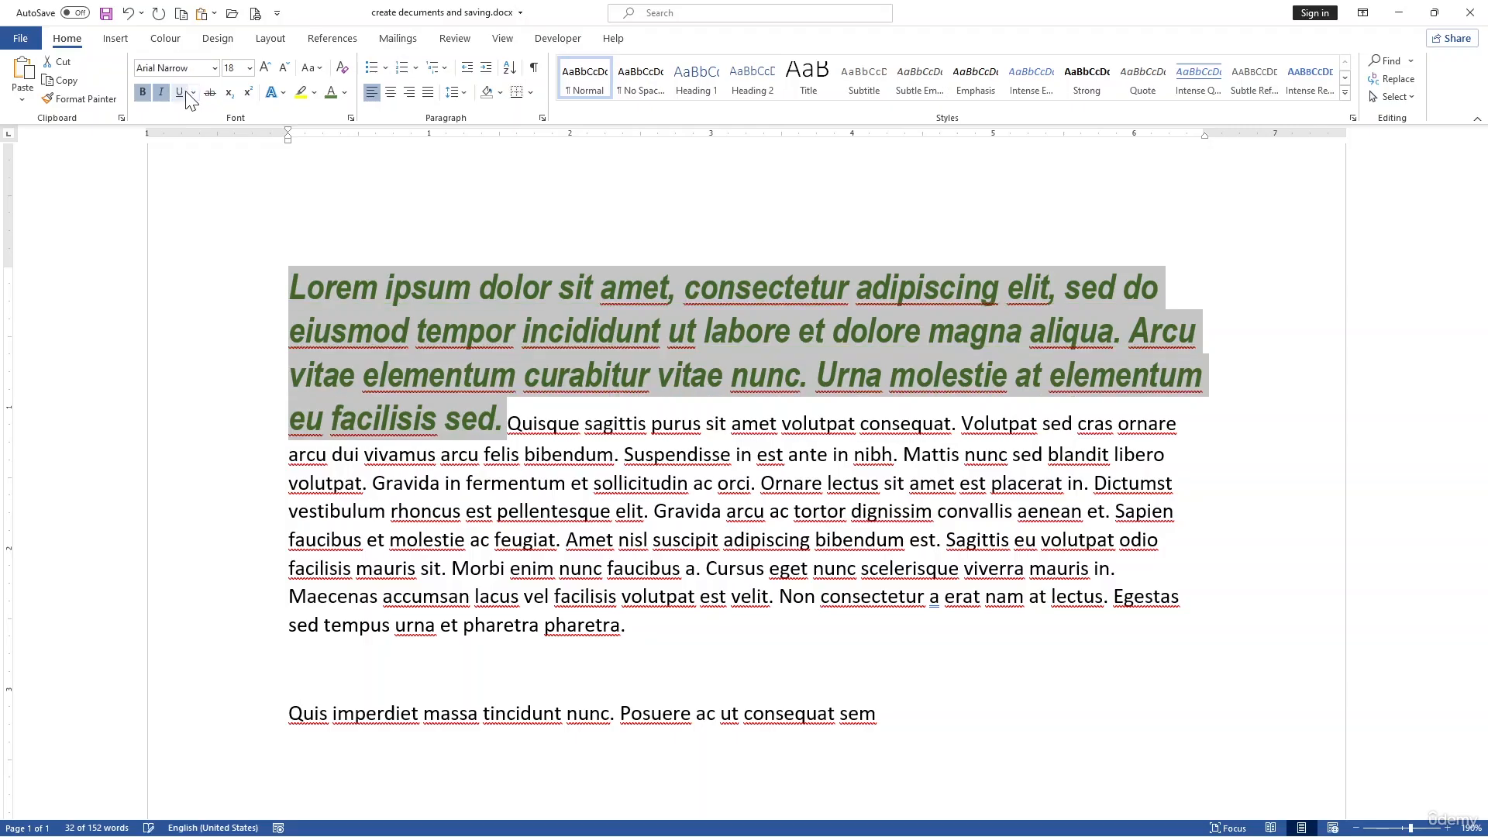
left_click(280, 91)
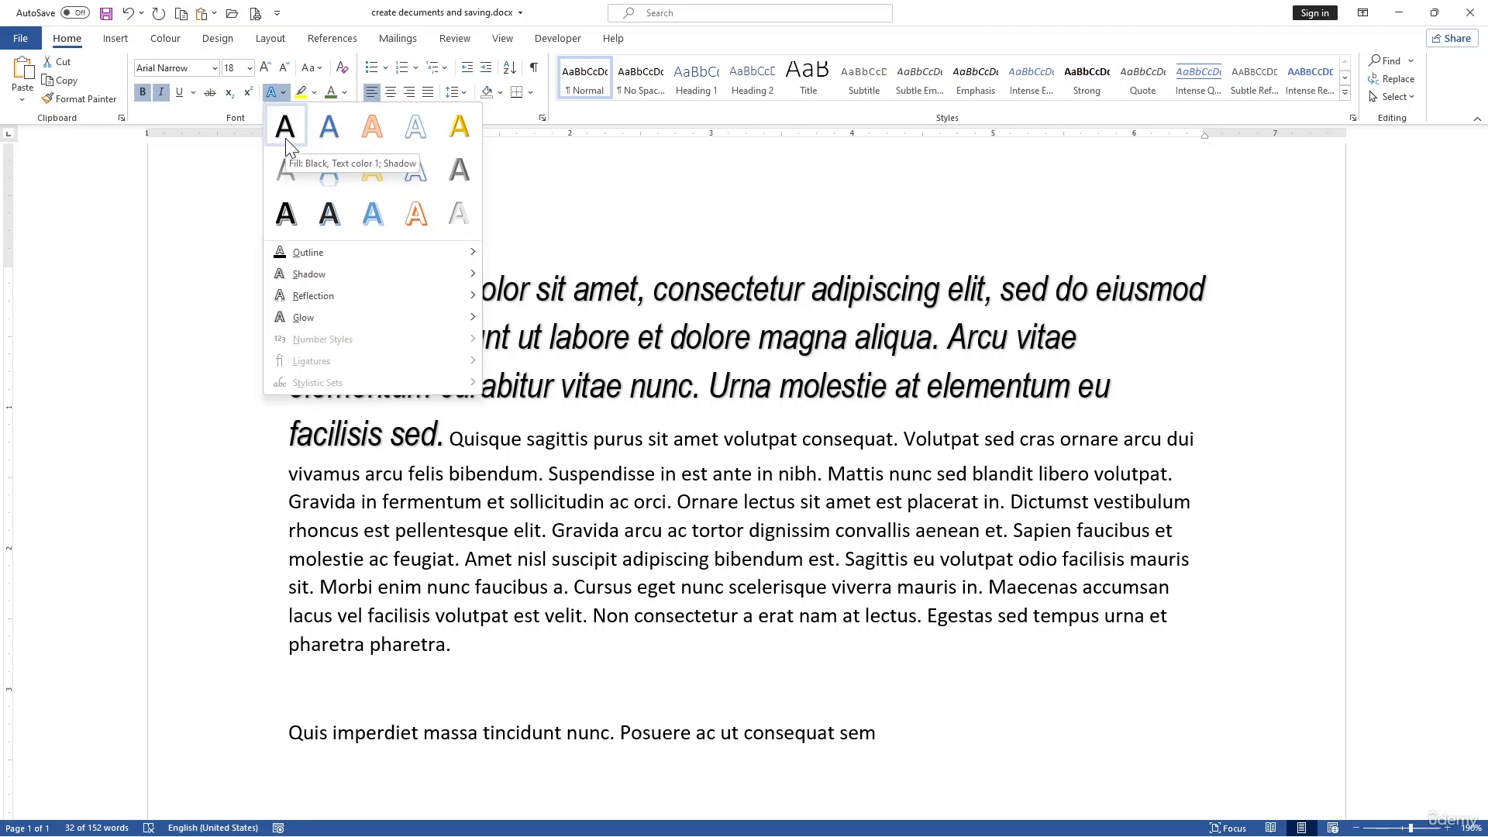
left_click(285, 137)
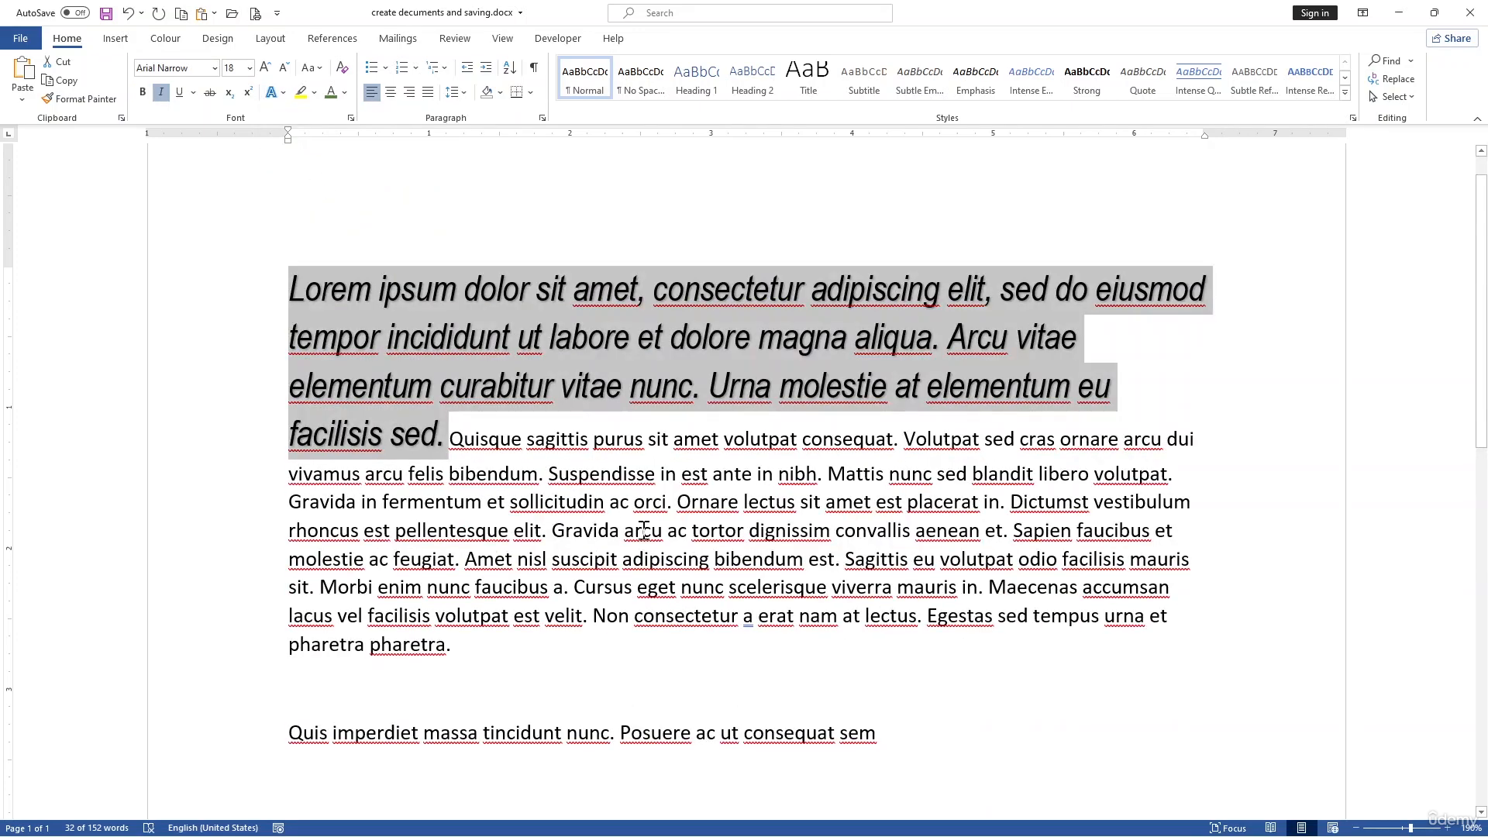
Step: Highlight "Lorem ipsum dolor sit amet," in Bright Green
left_click(448, 441)
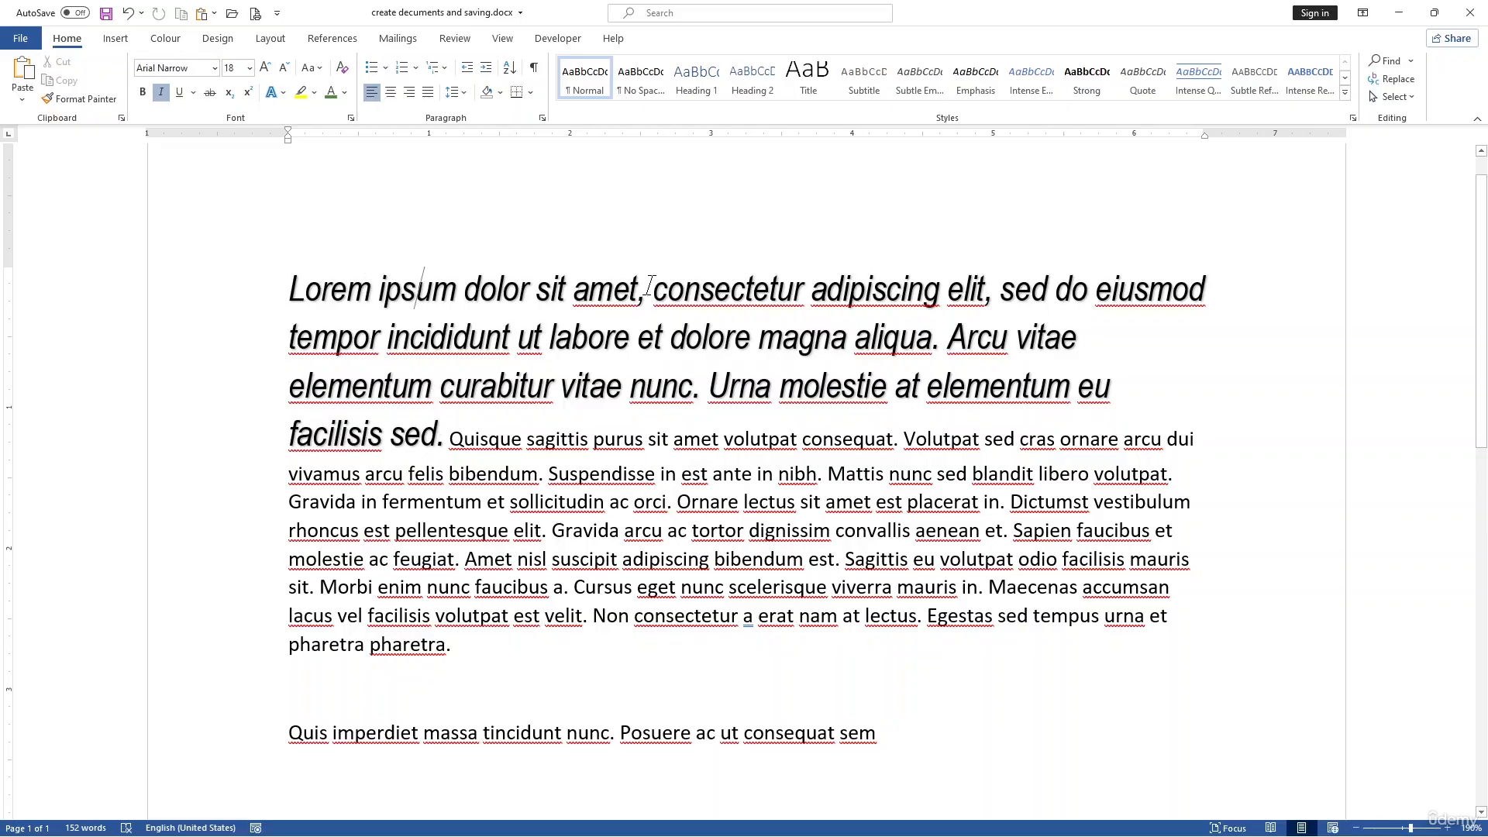
left_click_drag(649, 284, 289, 287)
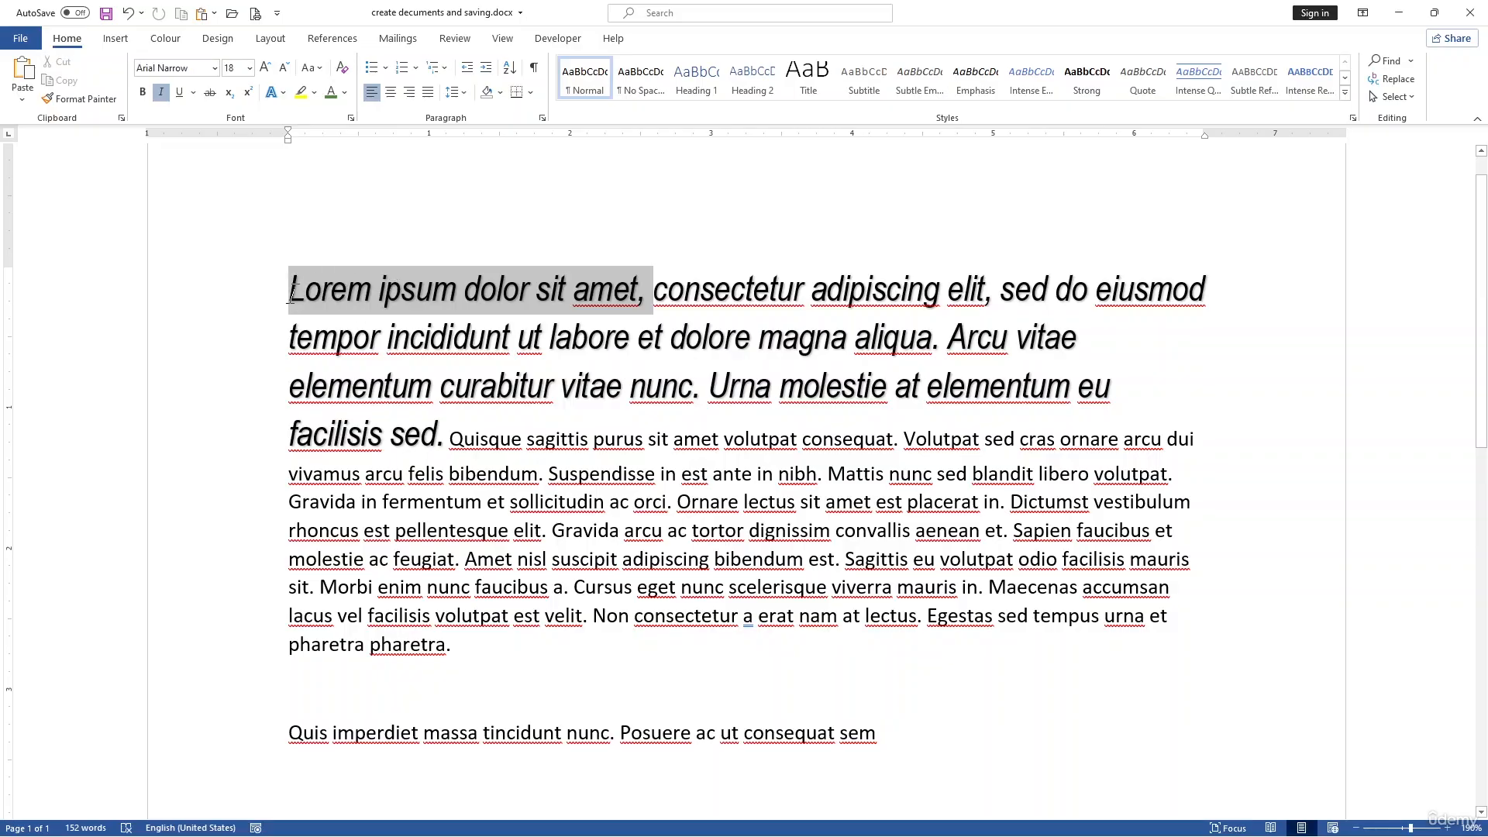
left_click(315, 93)
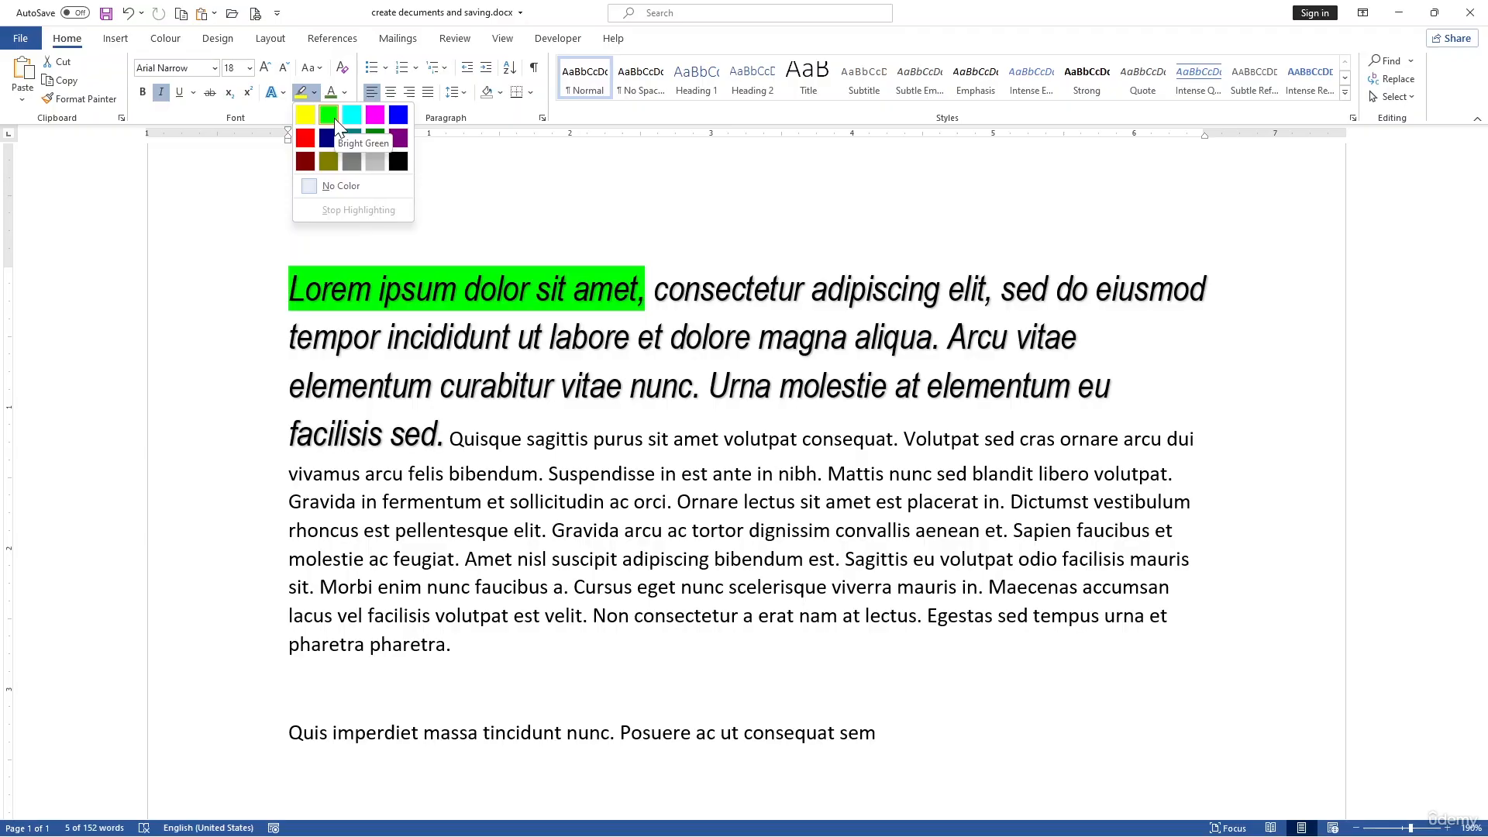
left_click(328, 116)
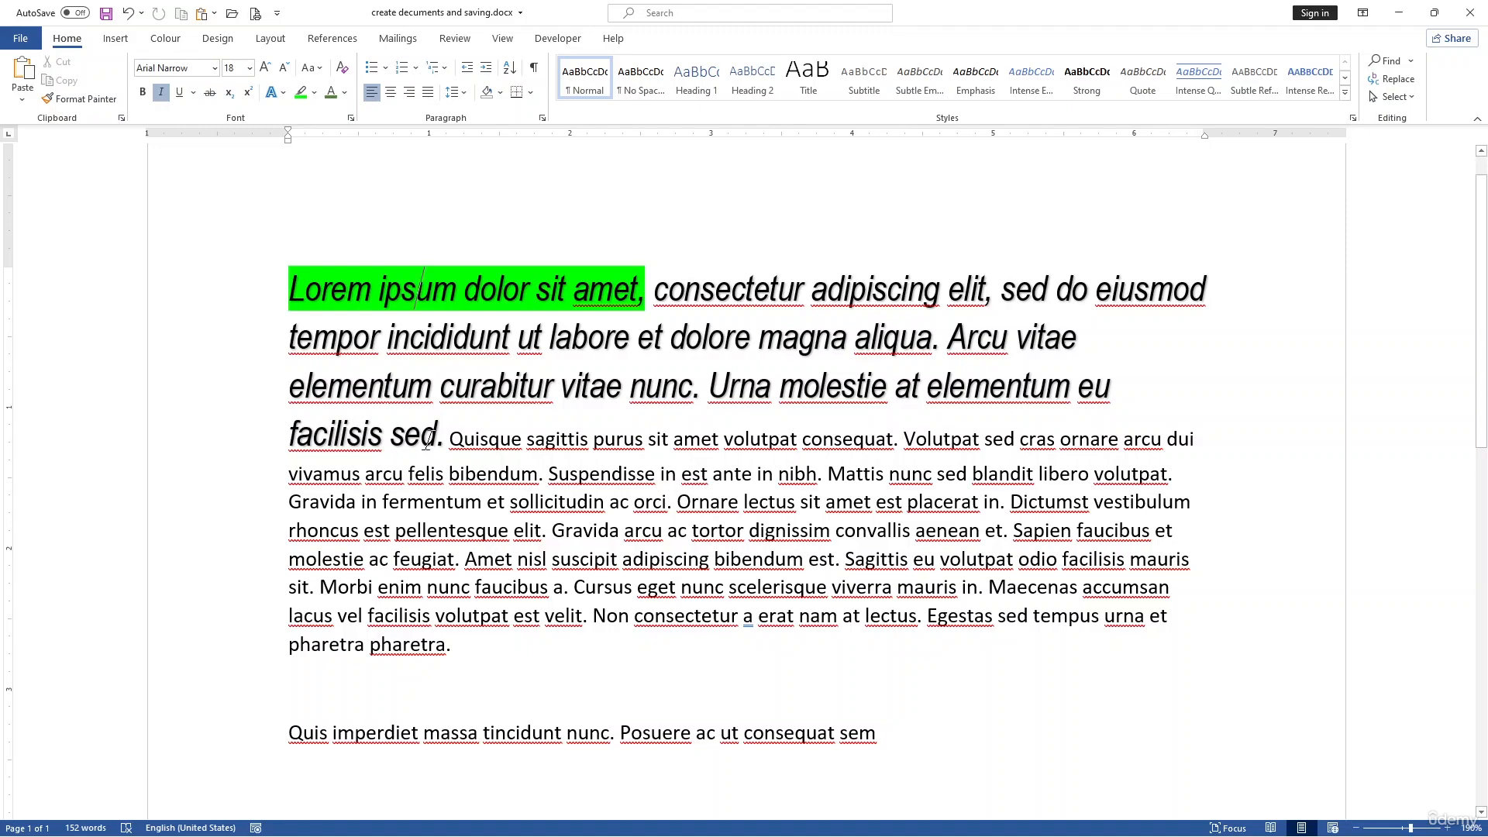
left_click_drag(439, 443, 280, 296)
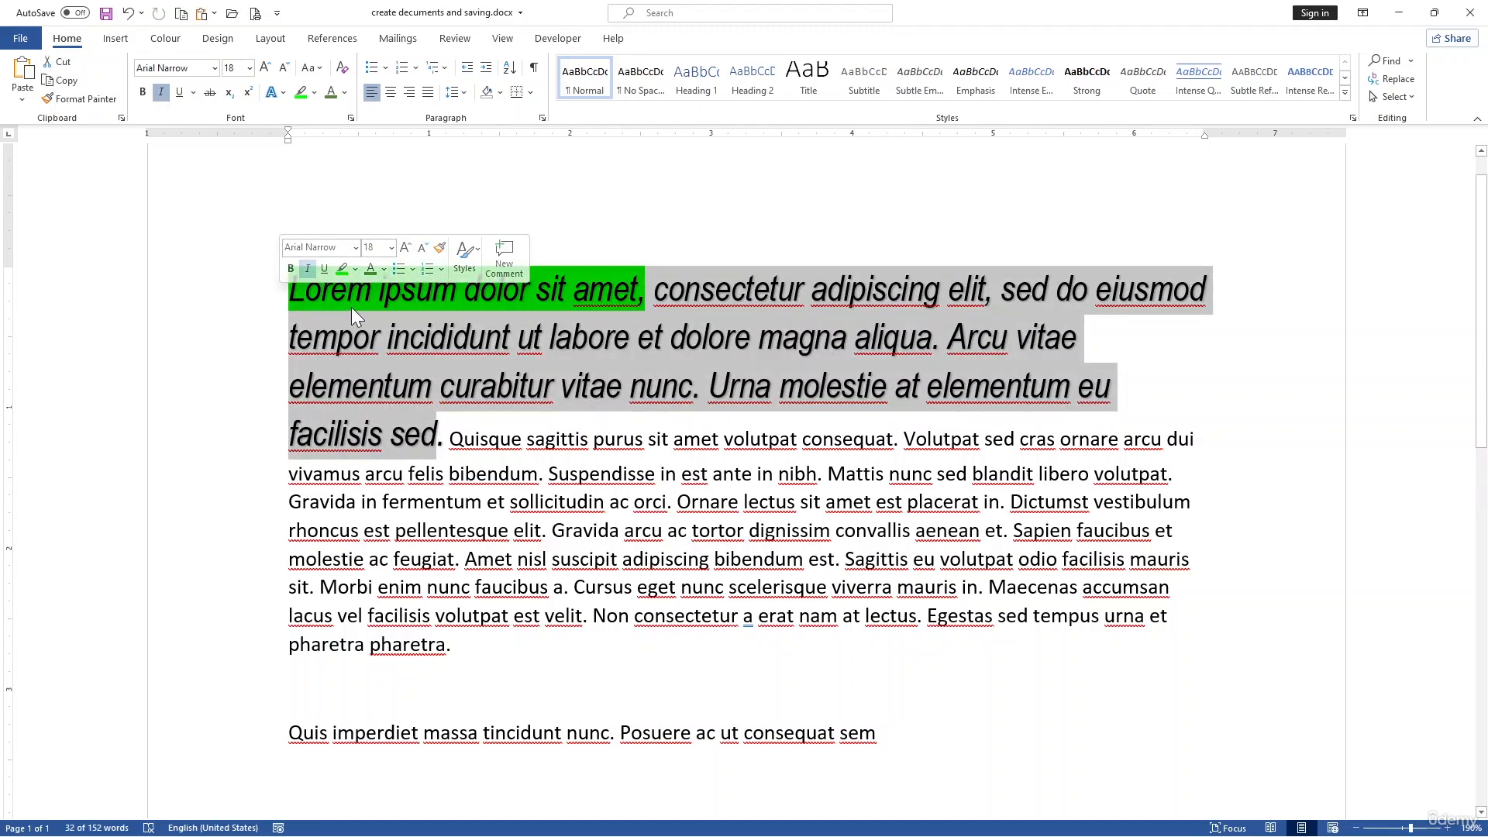
right_click(352, 308)
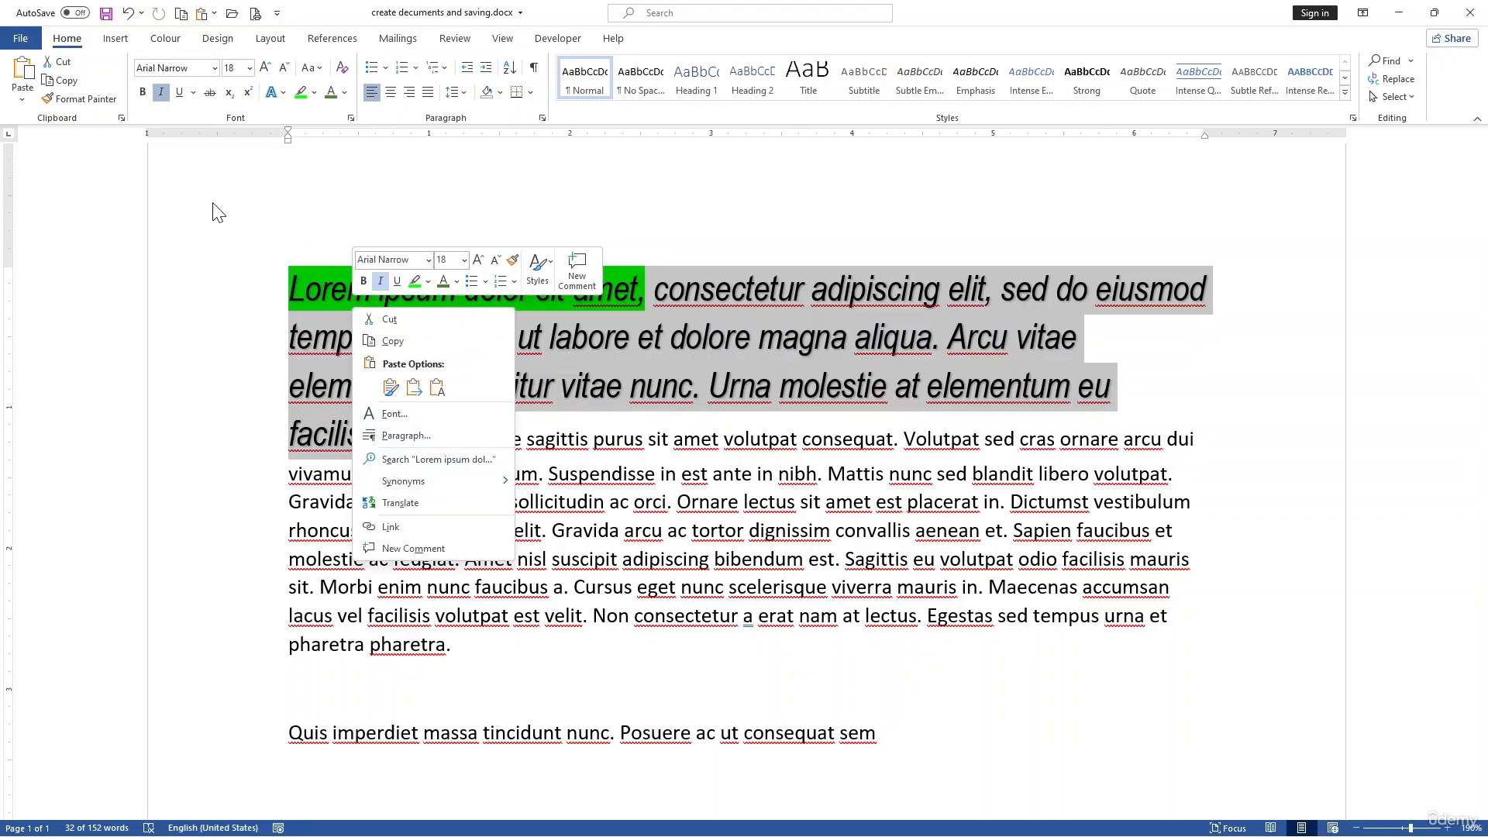
key("Escape")
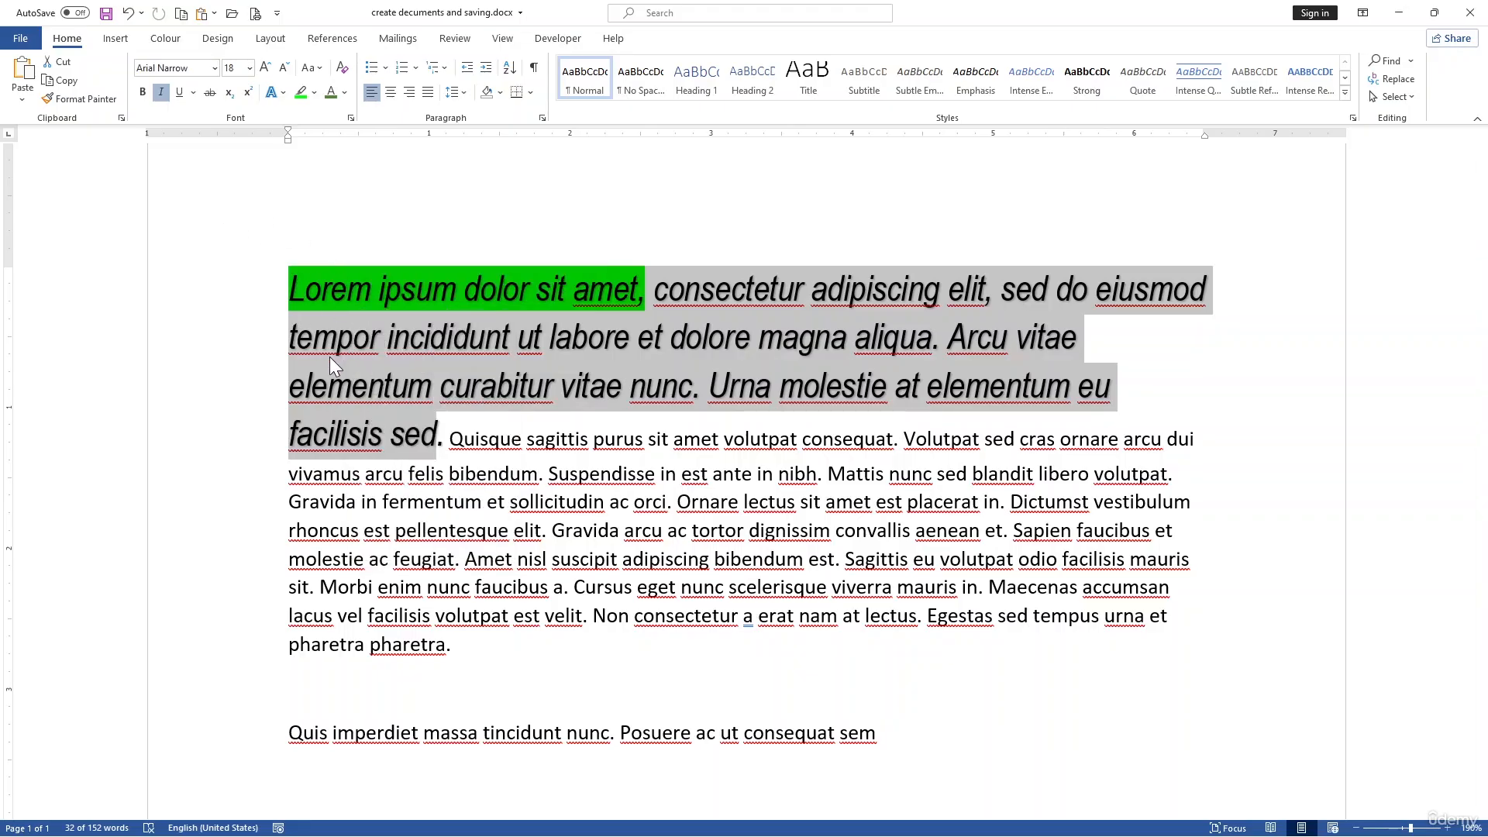
Step: Try centre and right alignment on the first paragraph
left_click(421, 406)
left_click(536, 494)
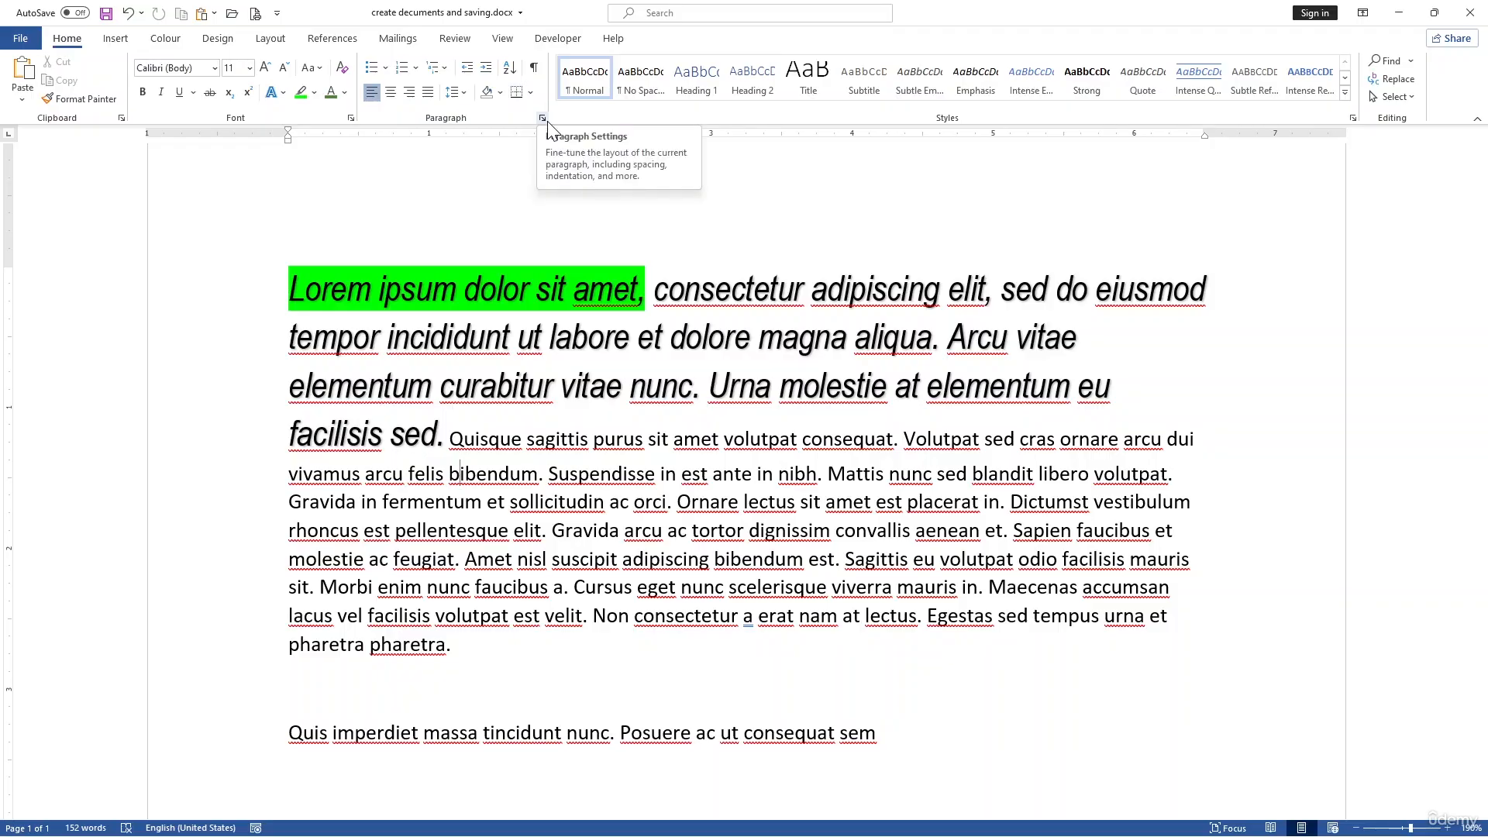
left_click(391, 93)
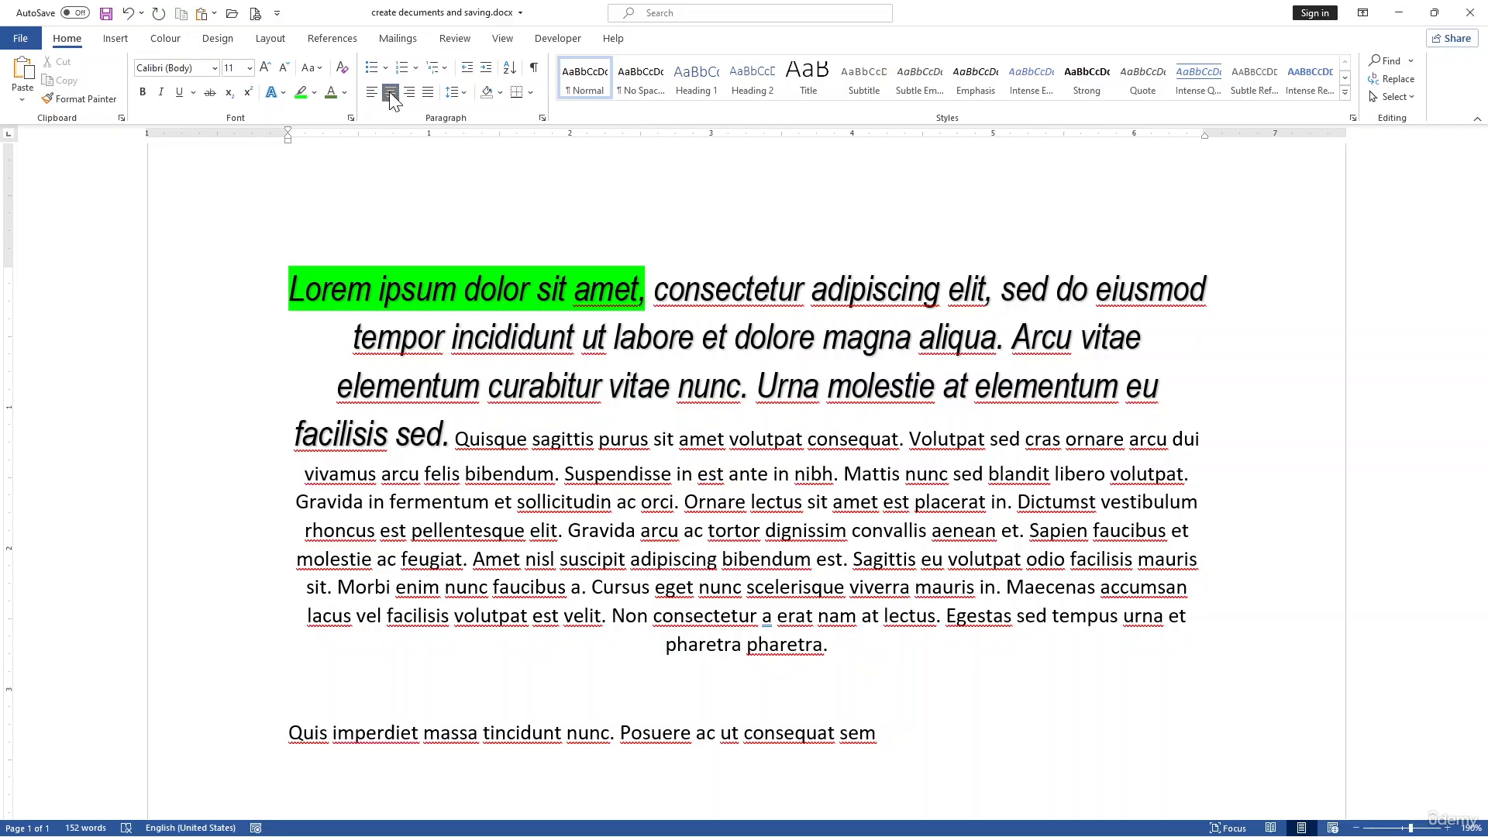
left_click(403, 92)
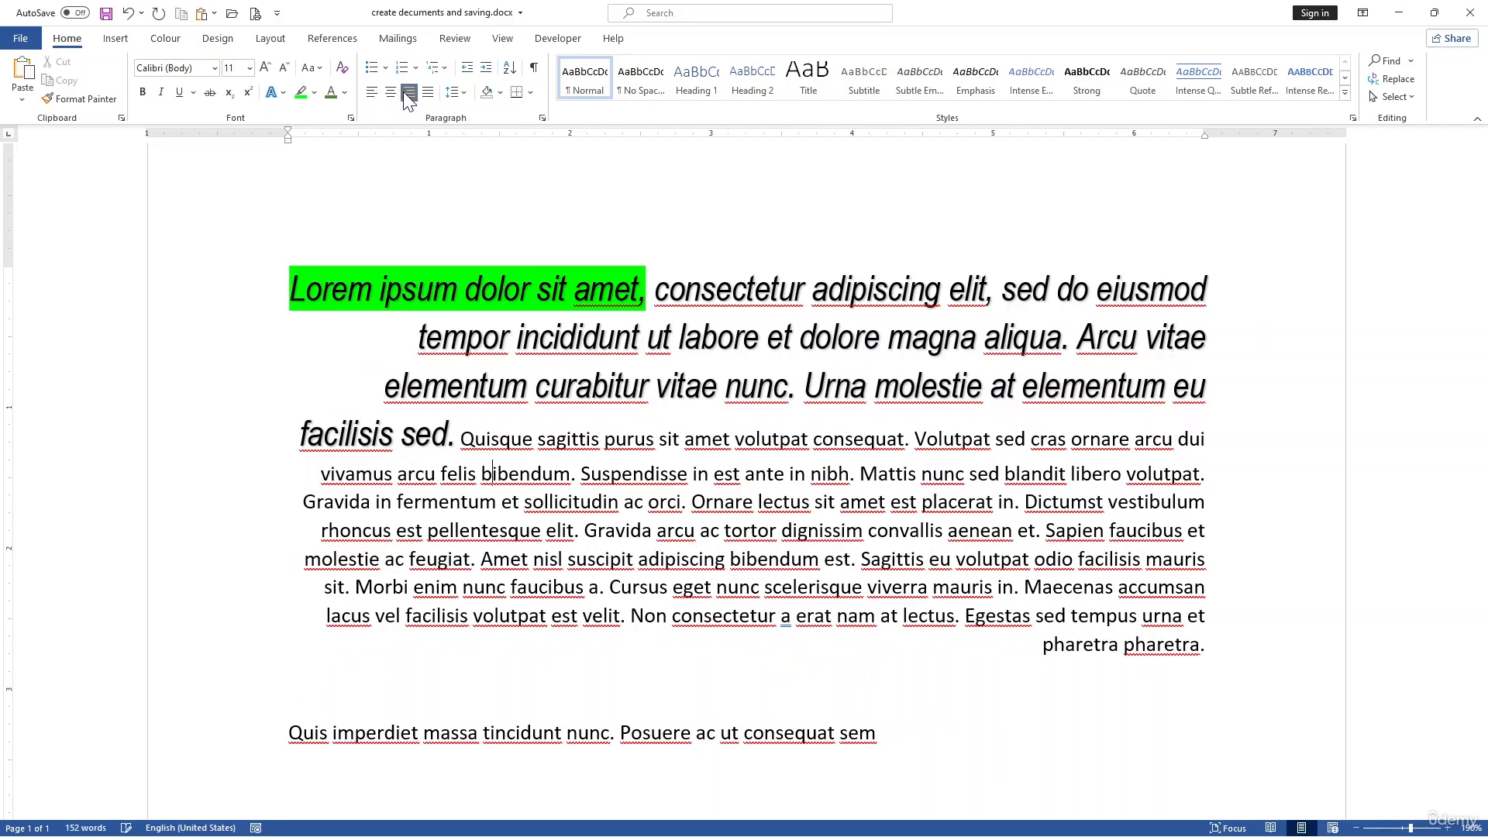
Step: Justify the first paragraph
left_click(428, 93)
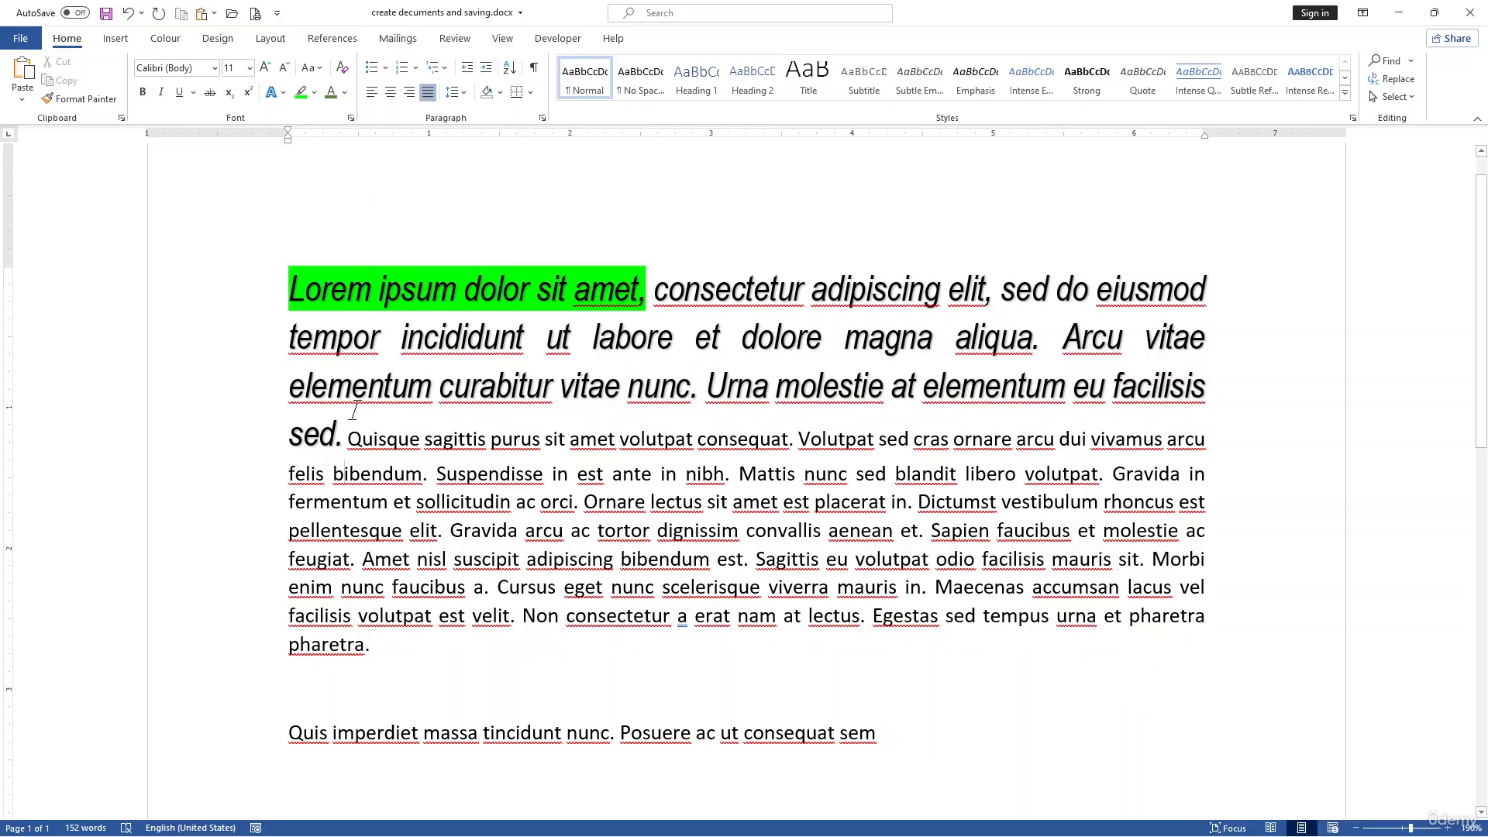
left_click_drag(348, 439, 264, 306)
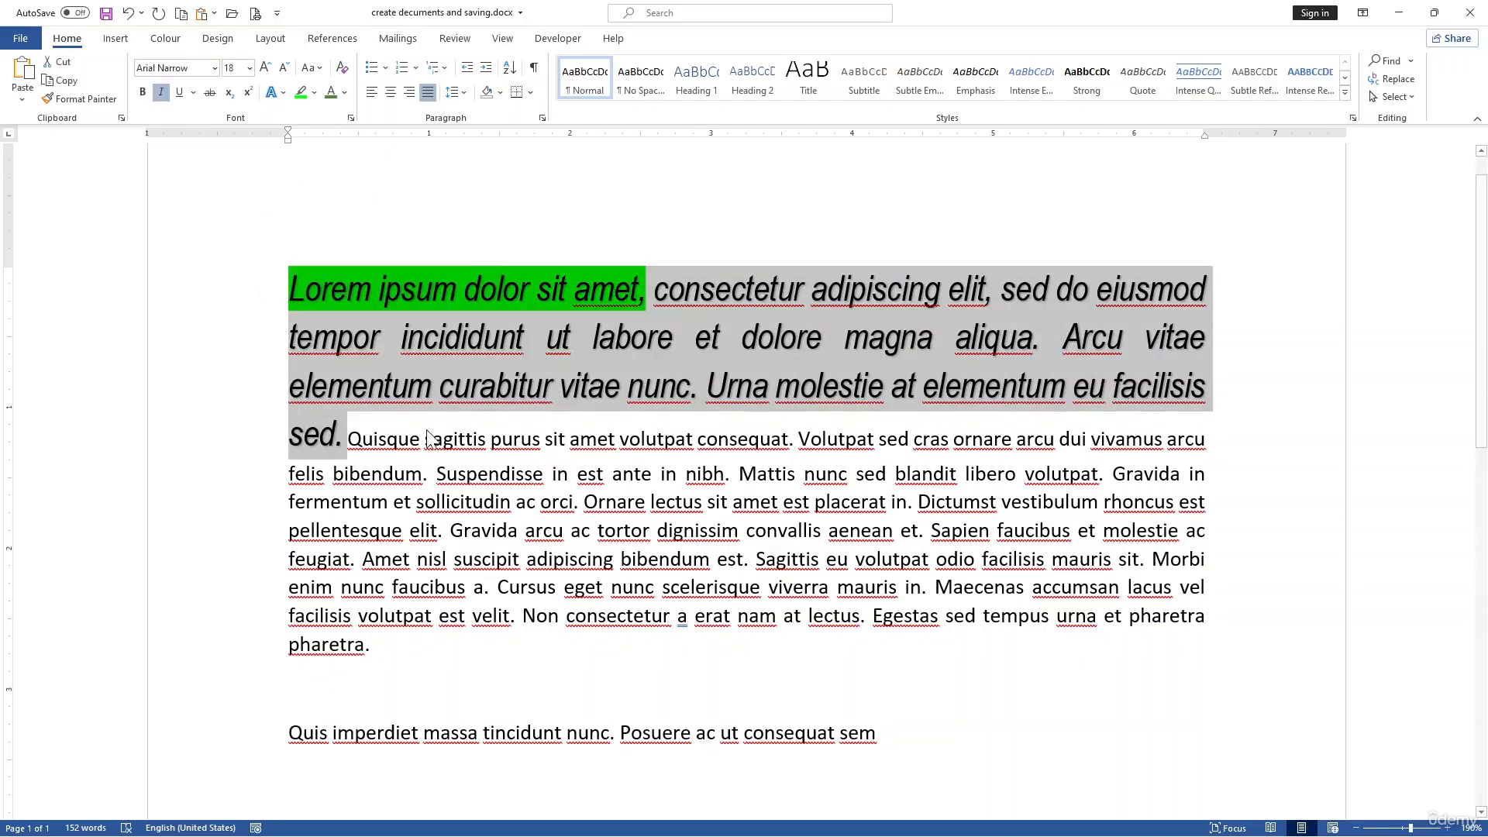
left_click(450, 530)
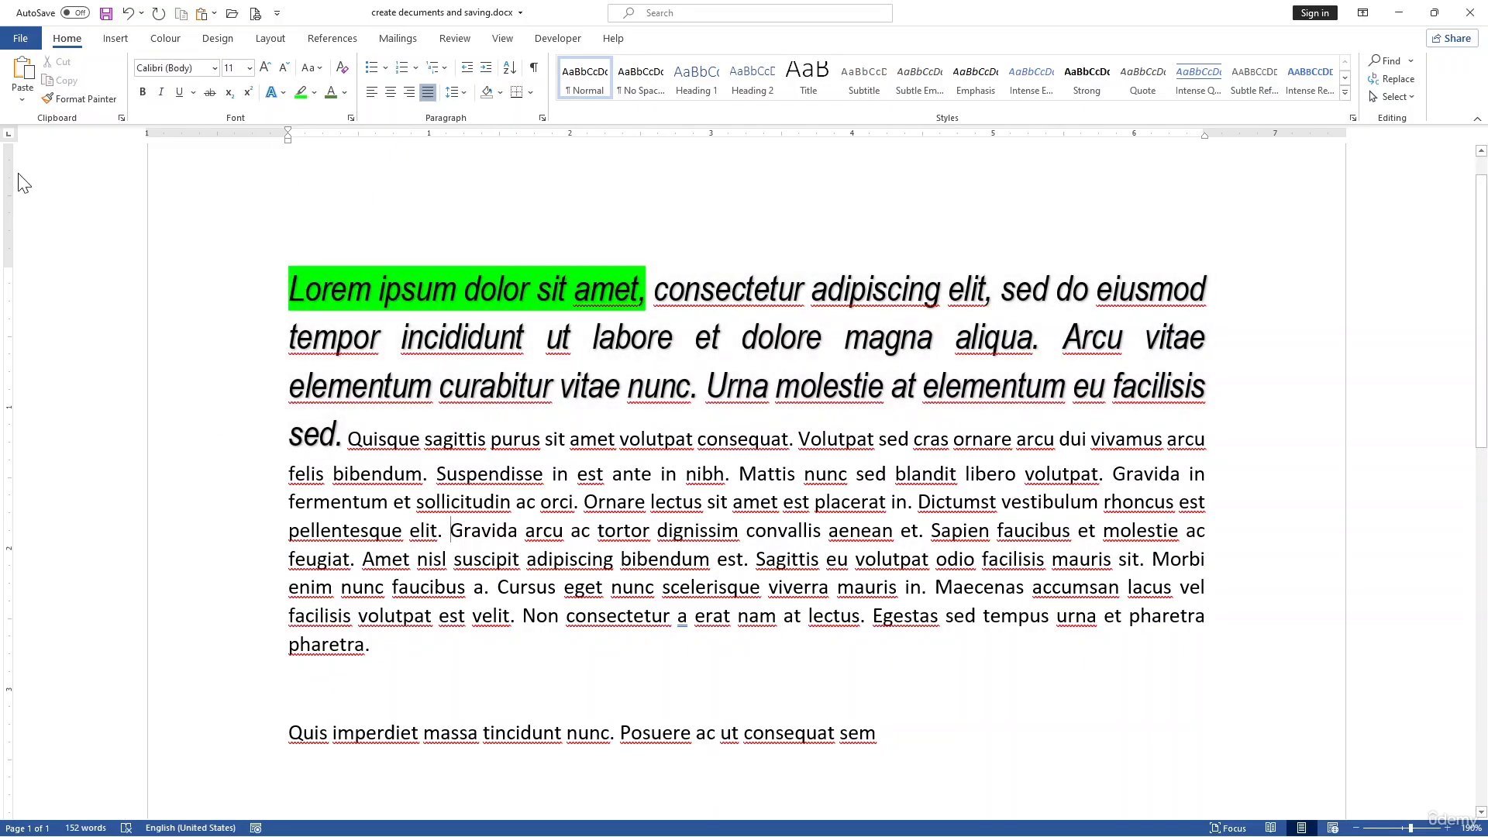
Step: Copy the body text's formatting onto the opening sentences with Format Painter
left_click(99, 98)
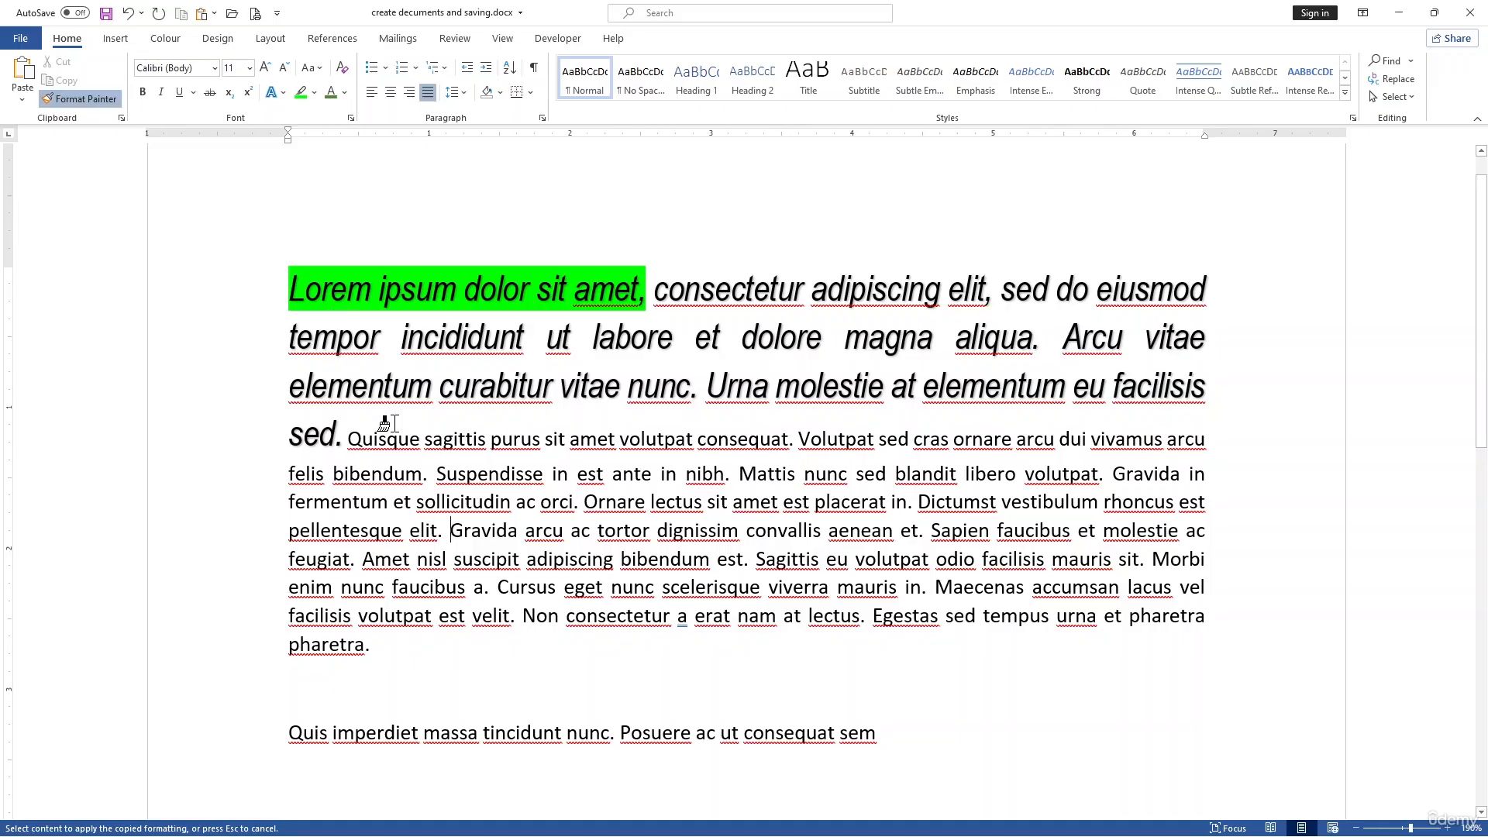
left_click_drag(335, 438, 264, 282)
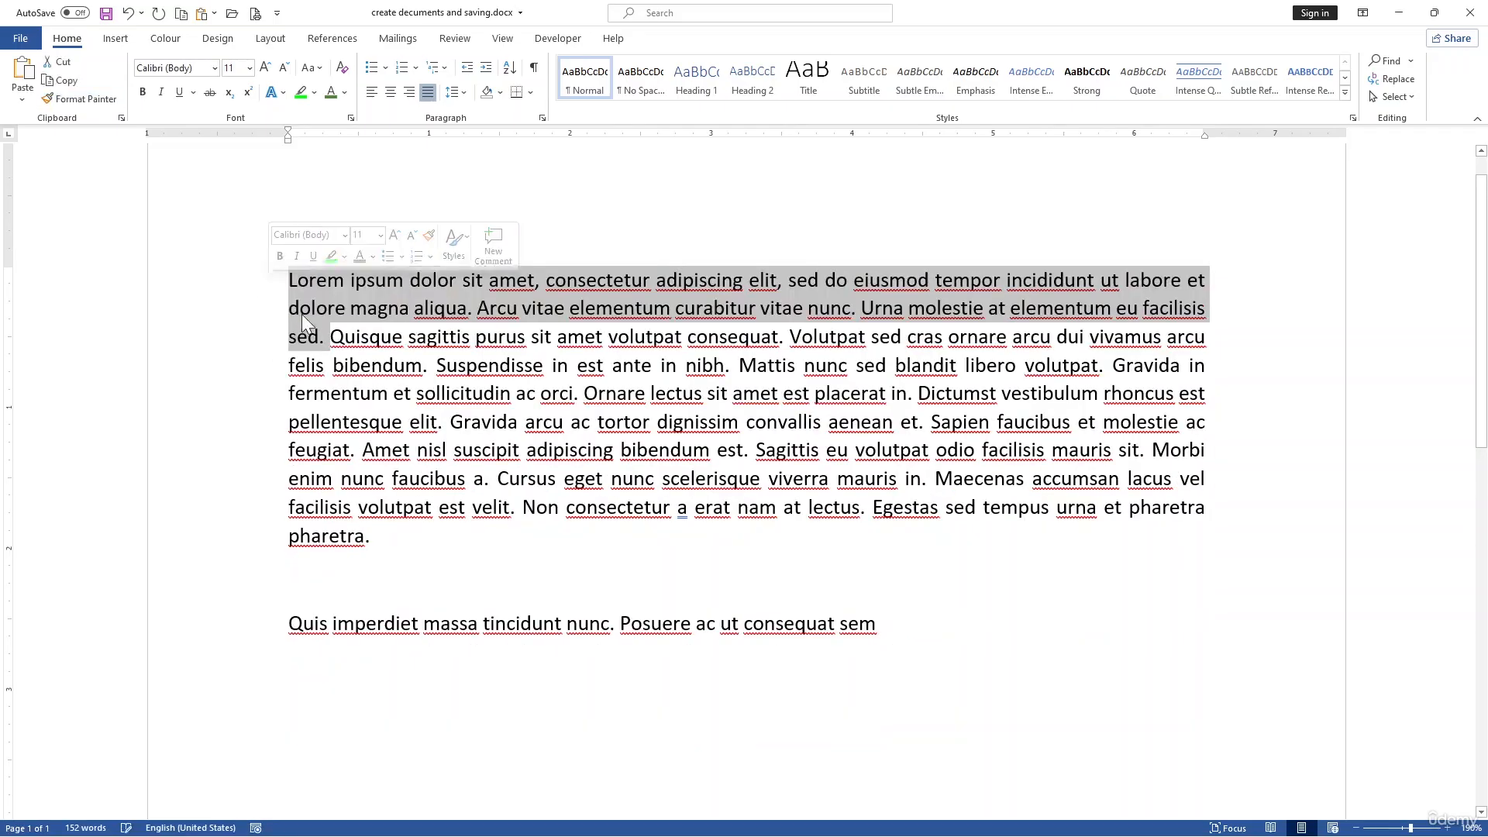
left_click(565, 412)
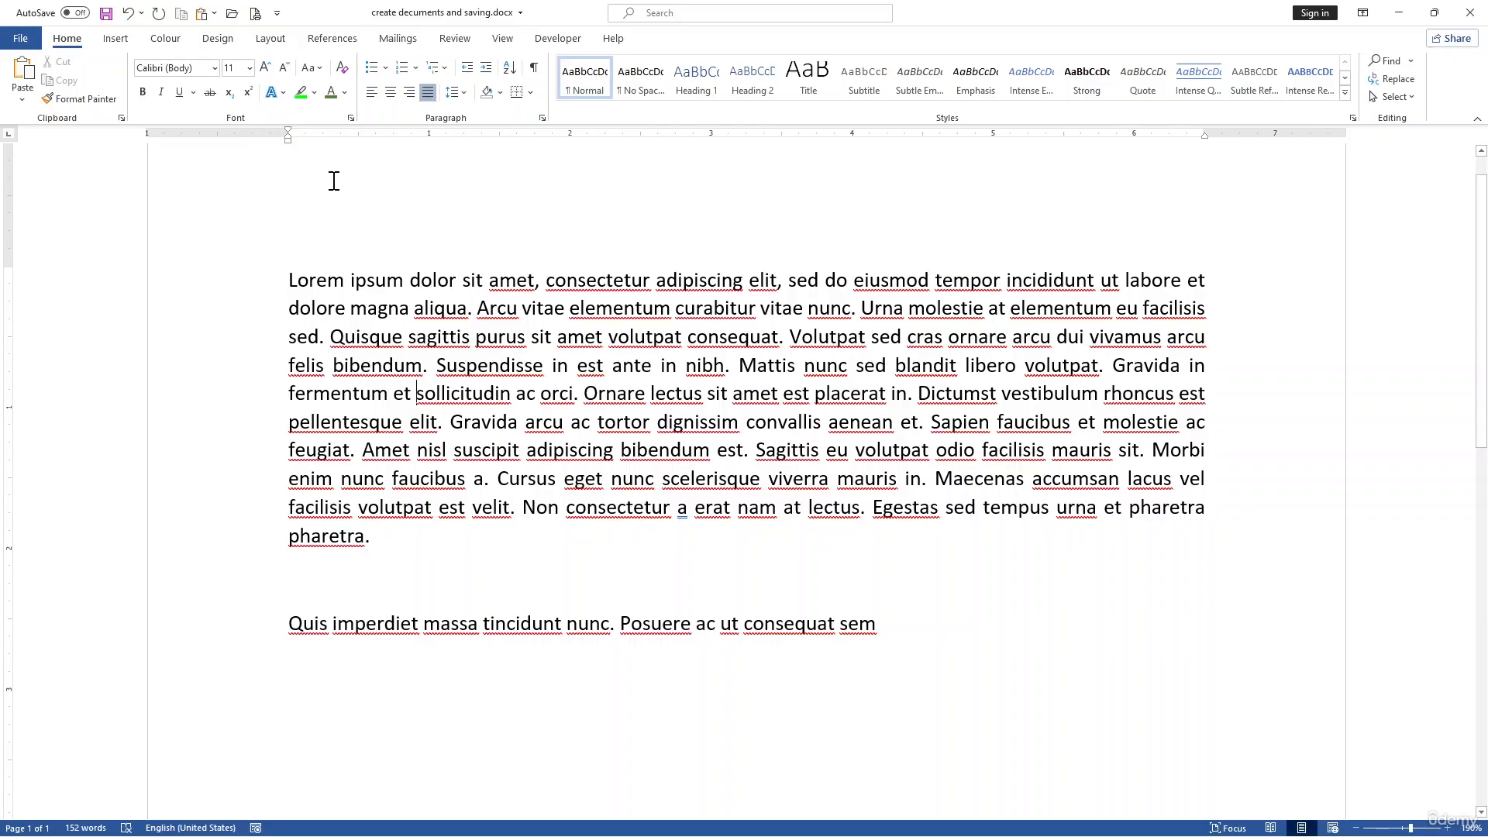
Step: Try left, centre and right alignment on the first paragraph
left_click(379, 91)
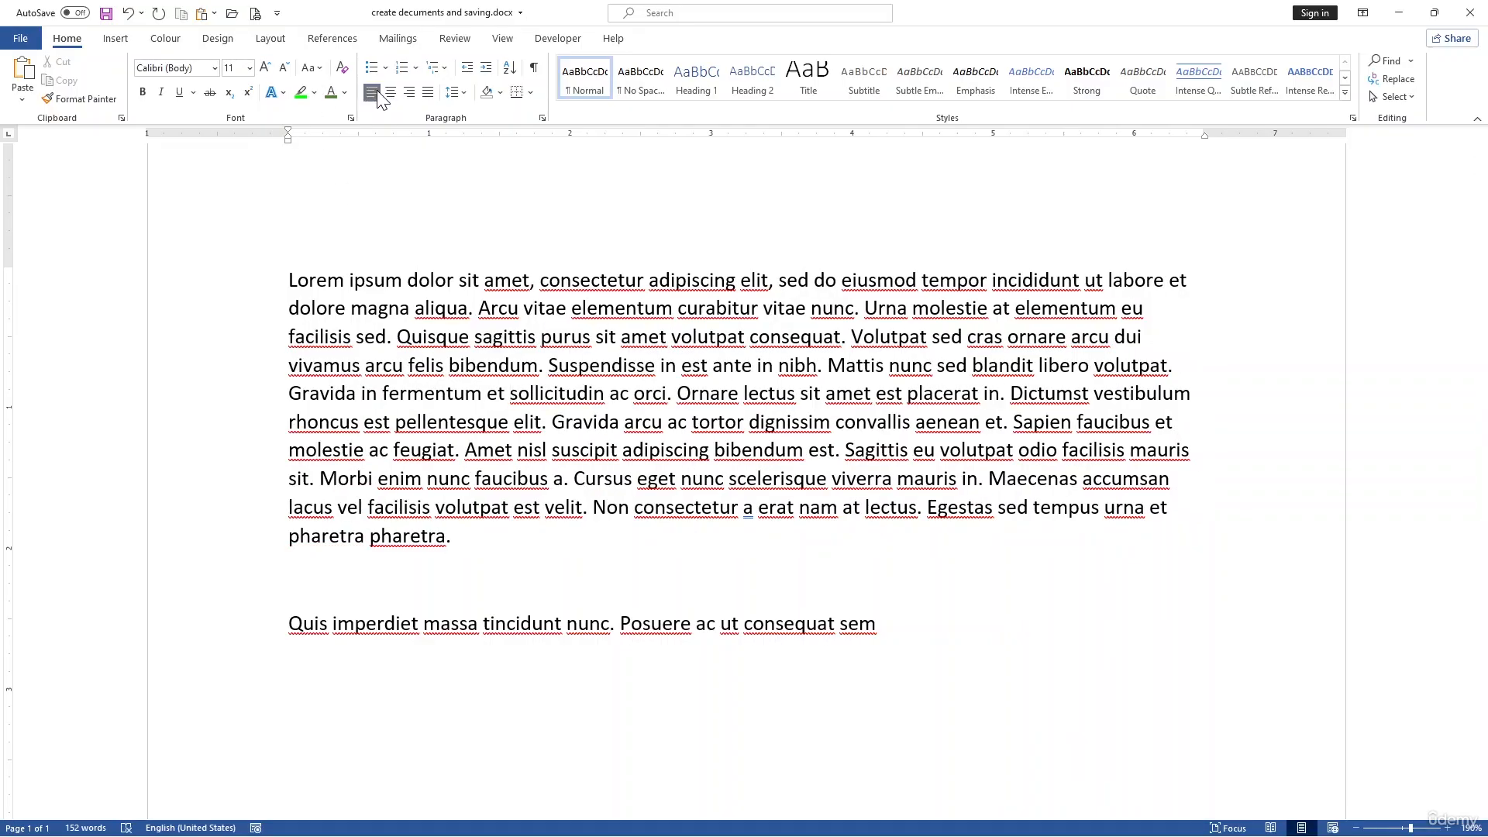
left_click(393, 92)
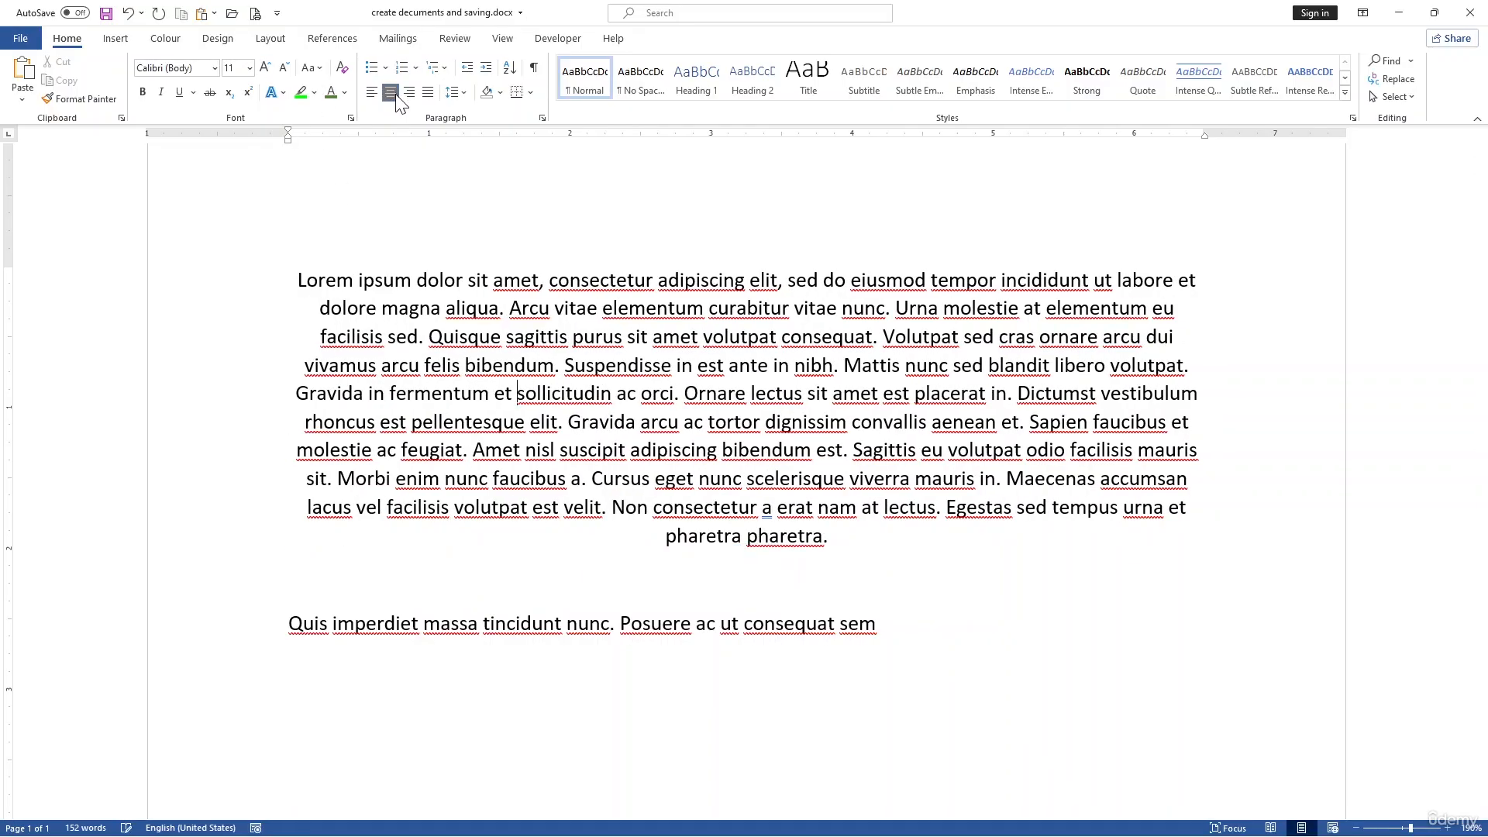
left_click(410, 96)
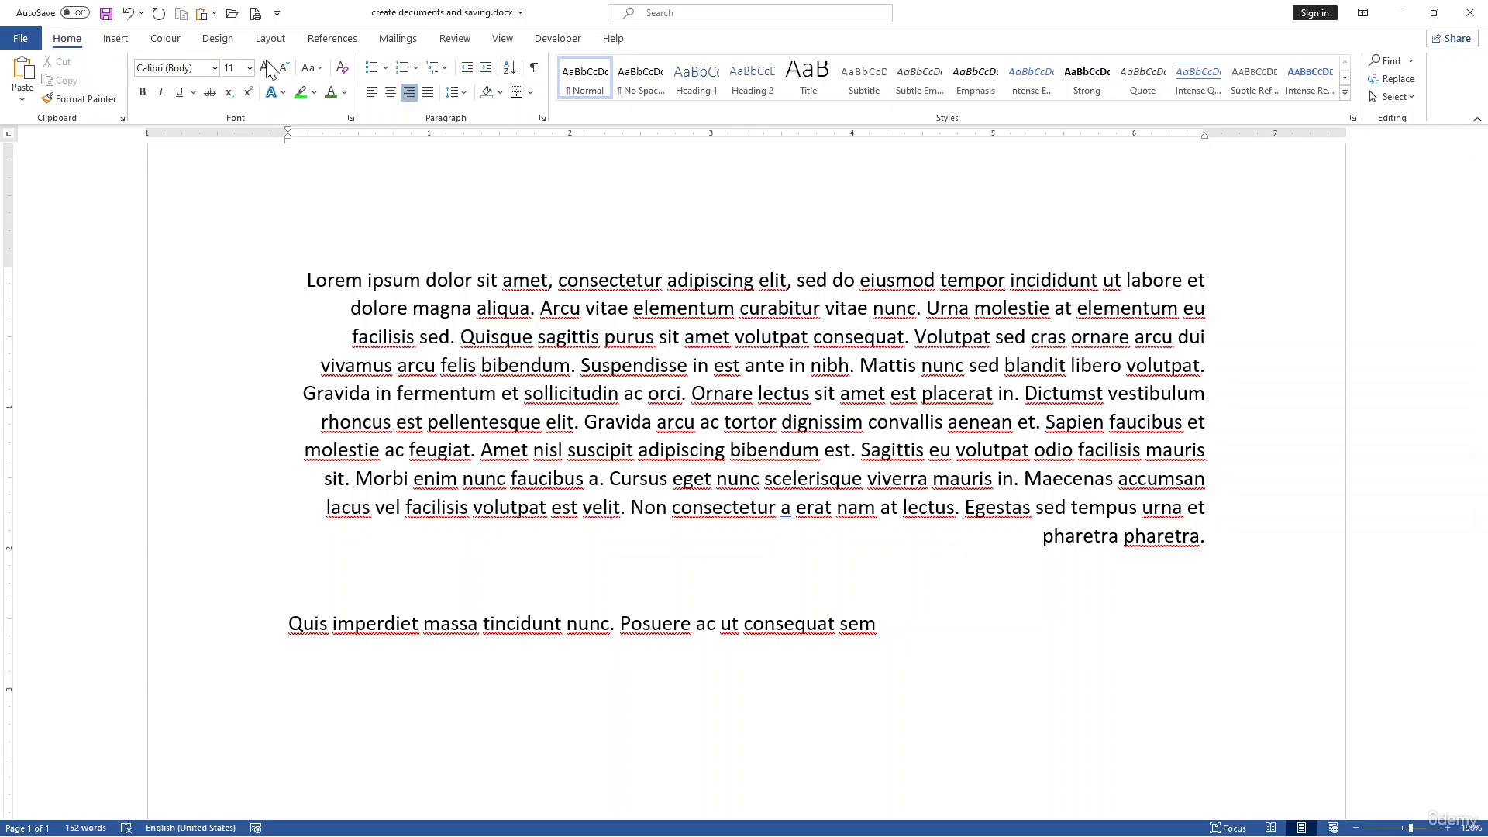
Step: Set the first paragraph's line spacing to 1.5 and align it left
left_click(463, 93)
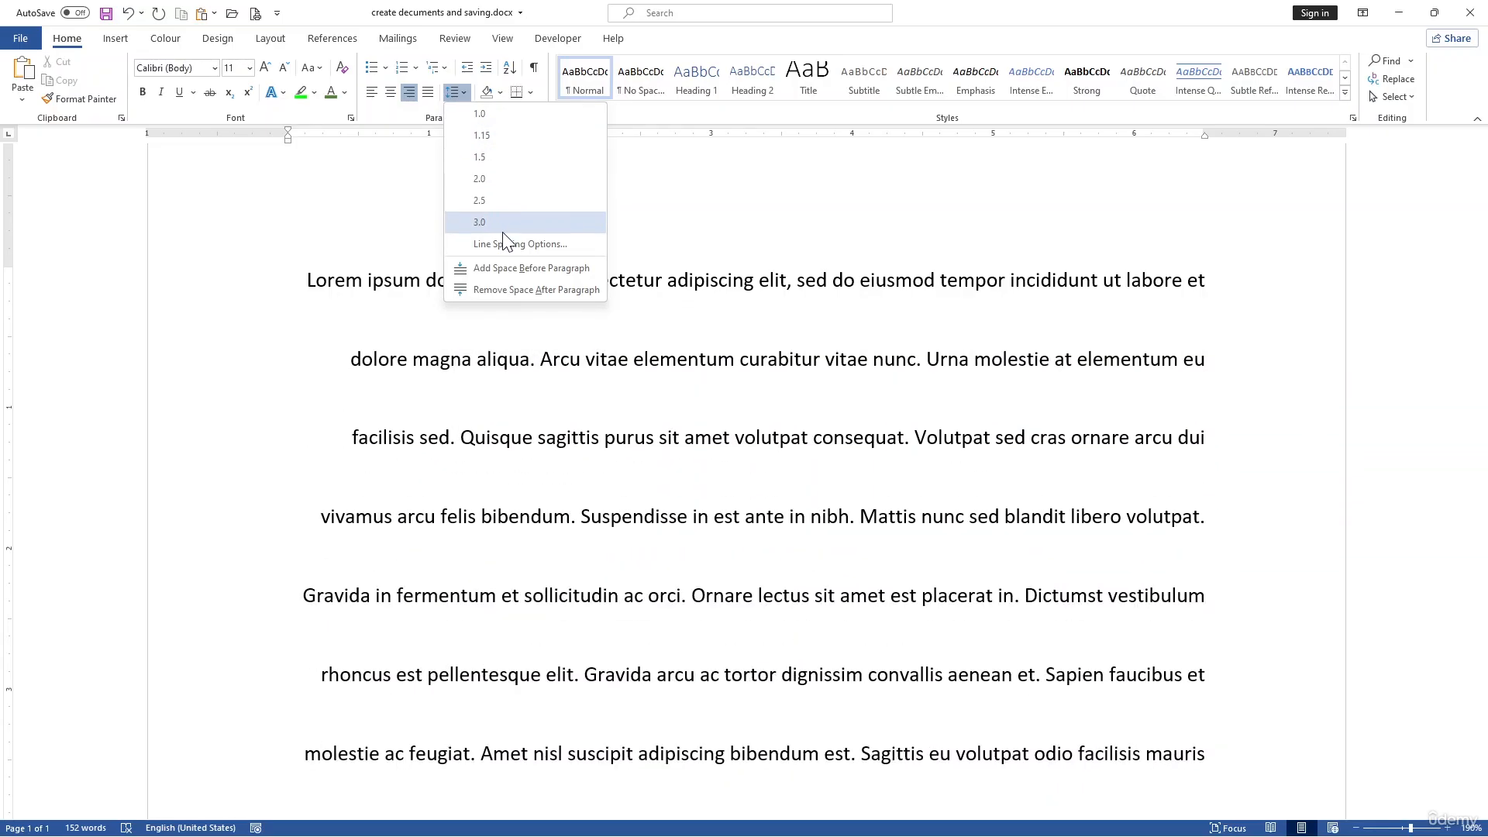
left_click(490, 158)
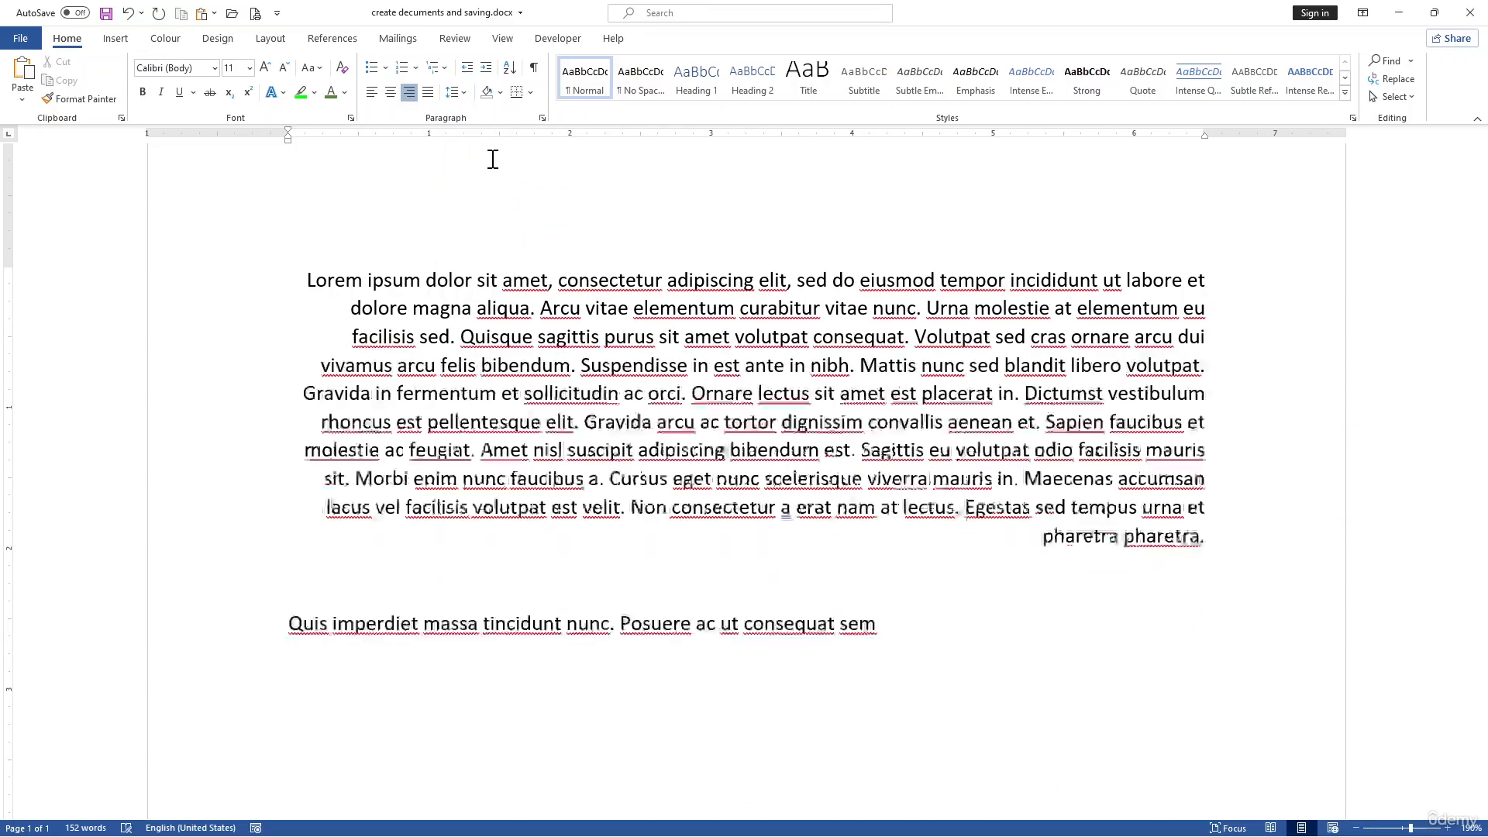
left_click(371, 92)
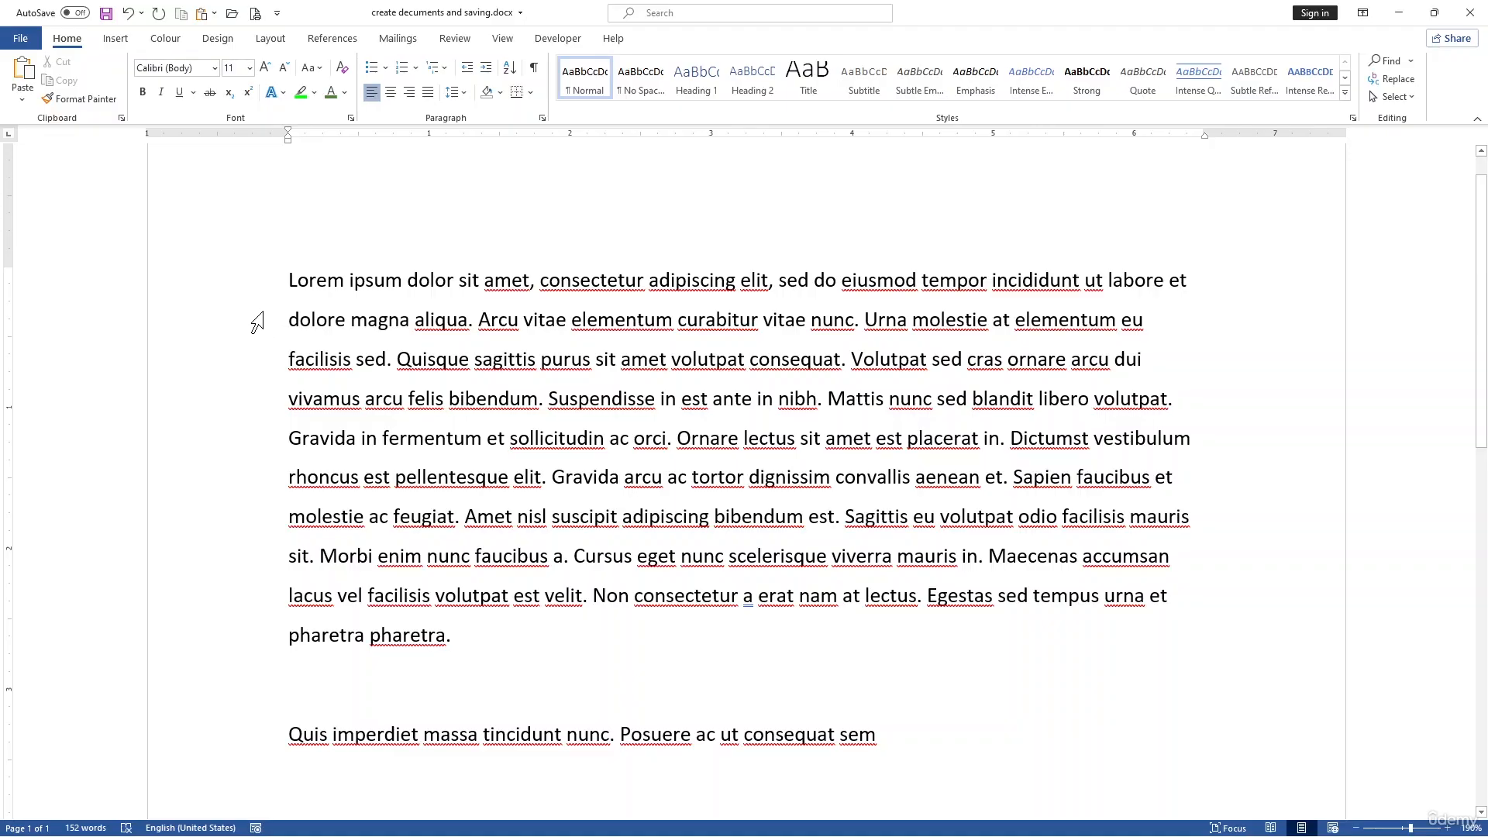
Step: Indent the first paragraph's first line with tabs, giving the paragraph a 0.5" left indent
key("Tab")
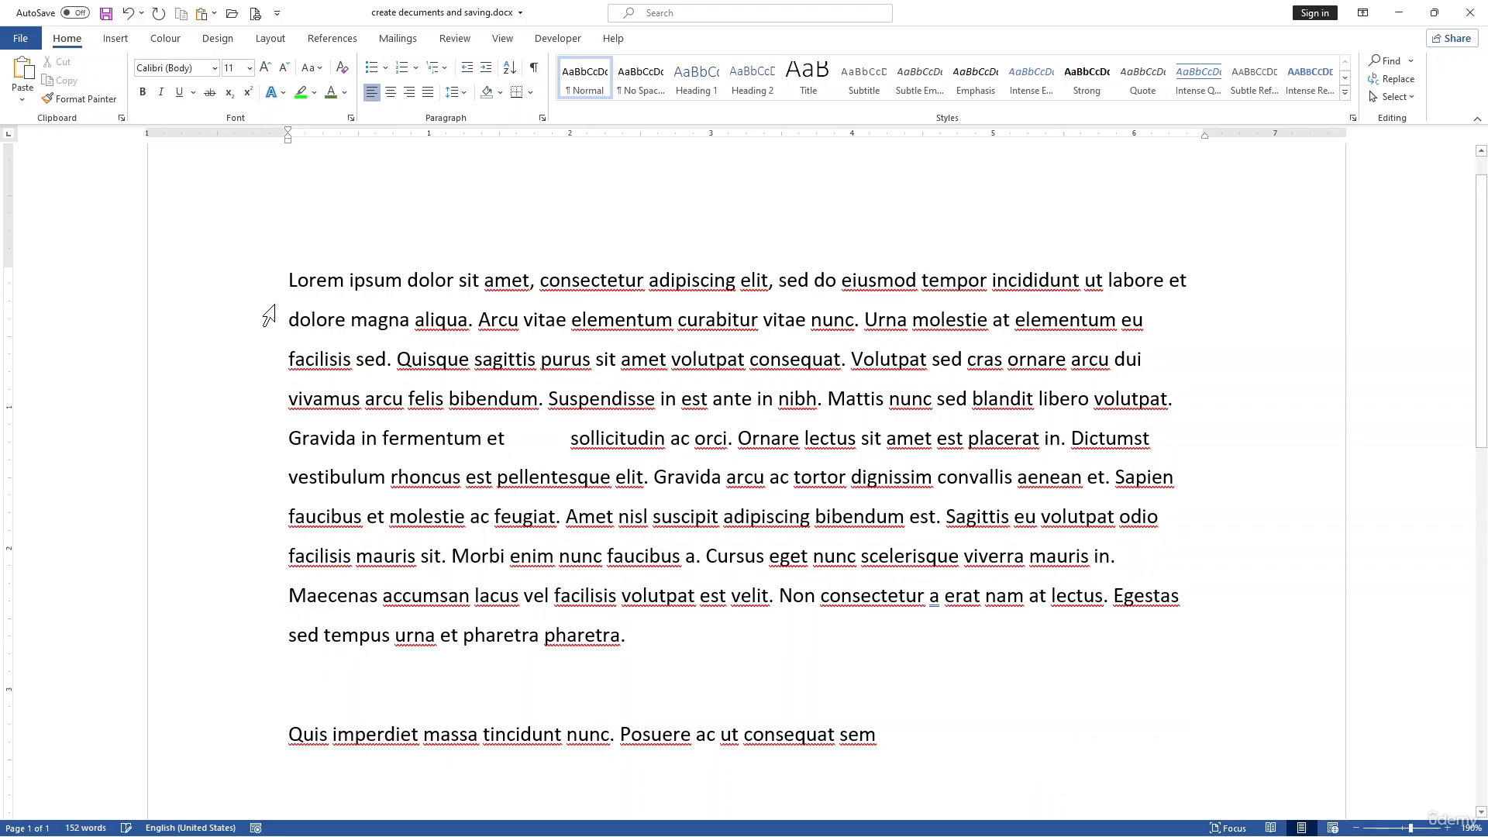
key("BackSpace")
left_click(290, 278)
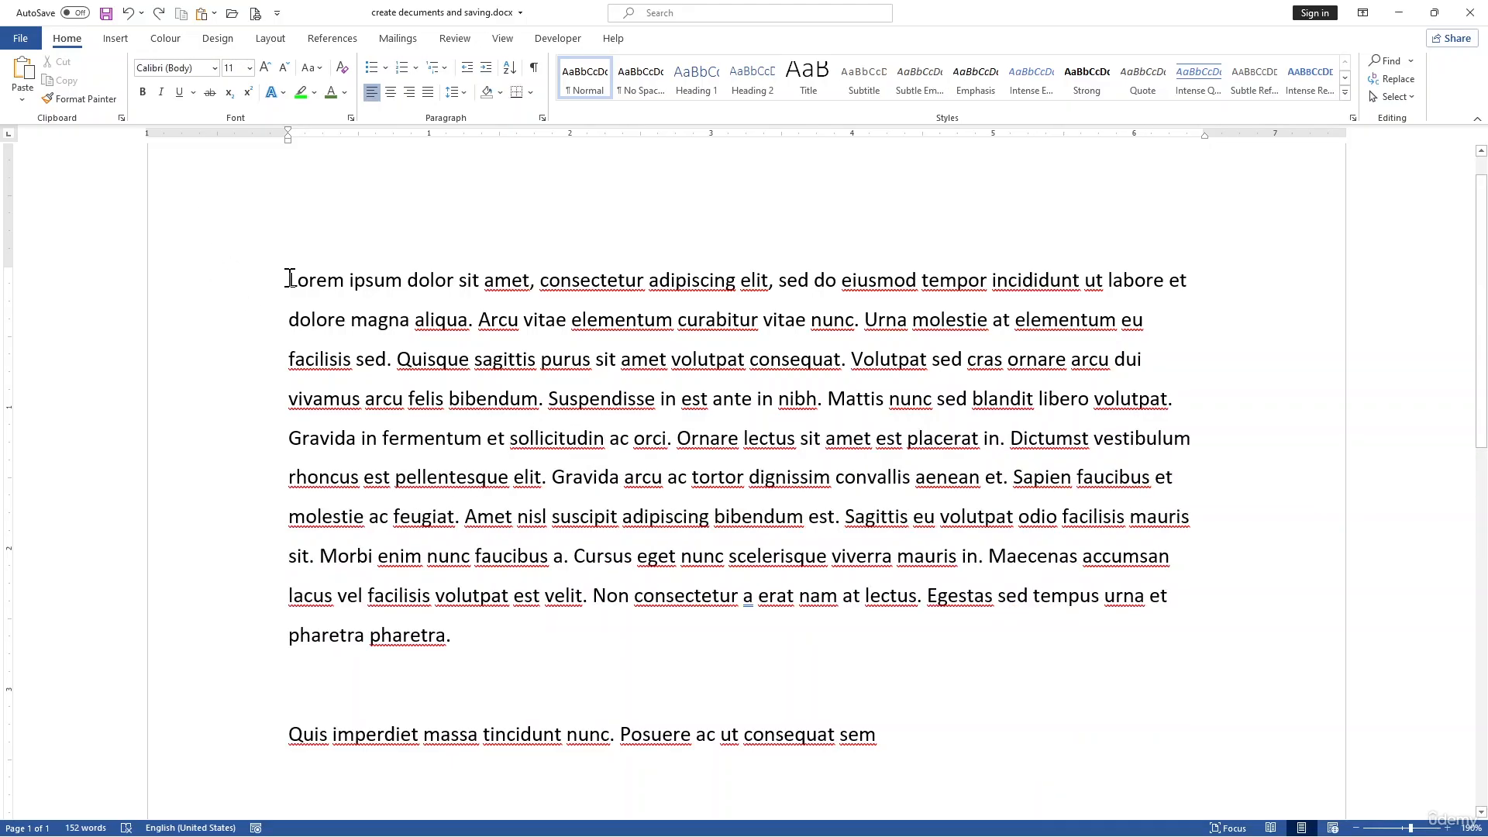
key("Tab")
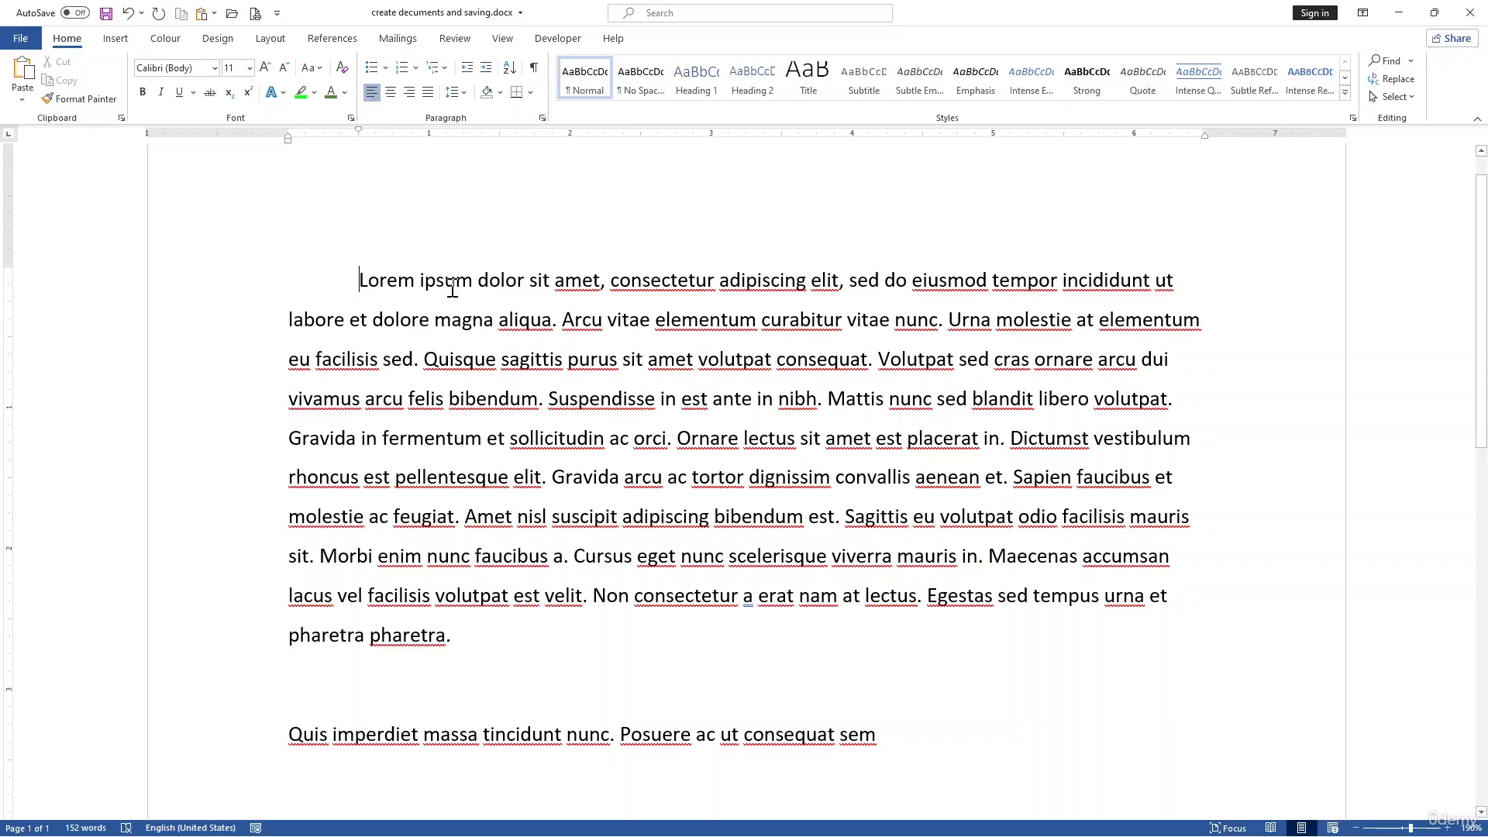
key("Tab")
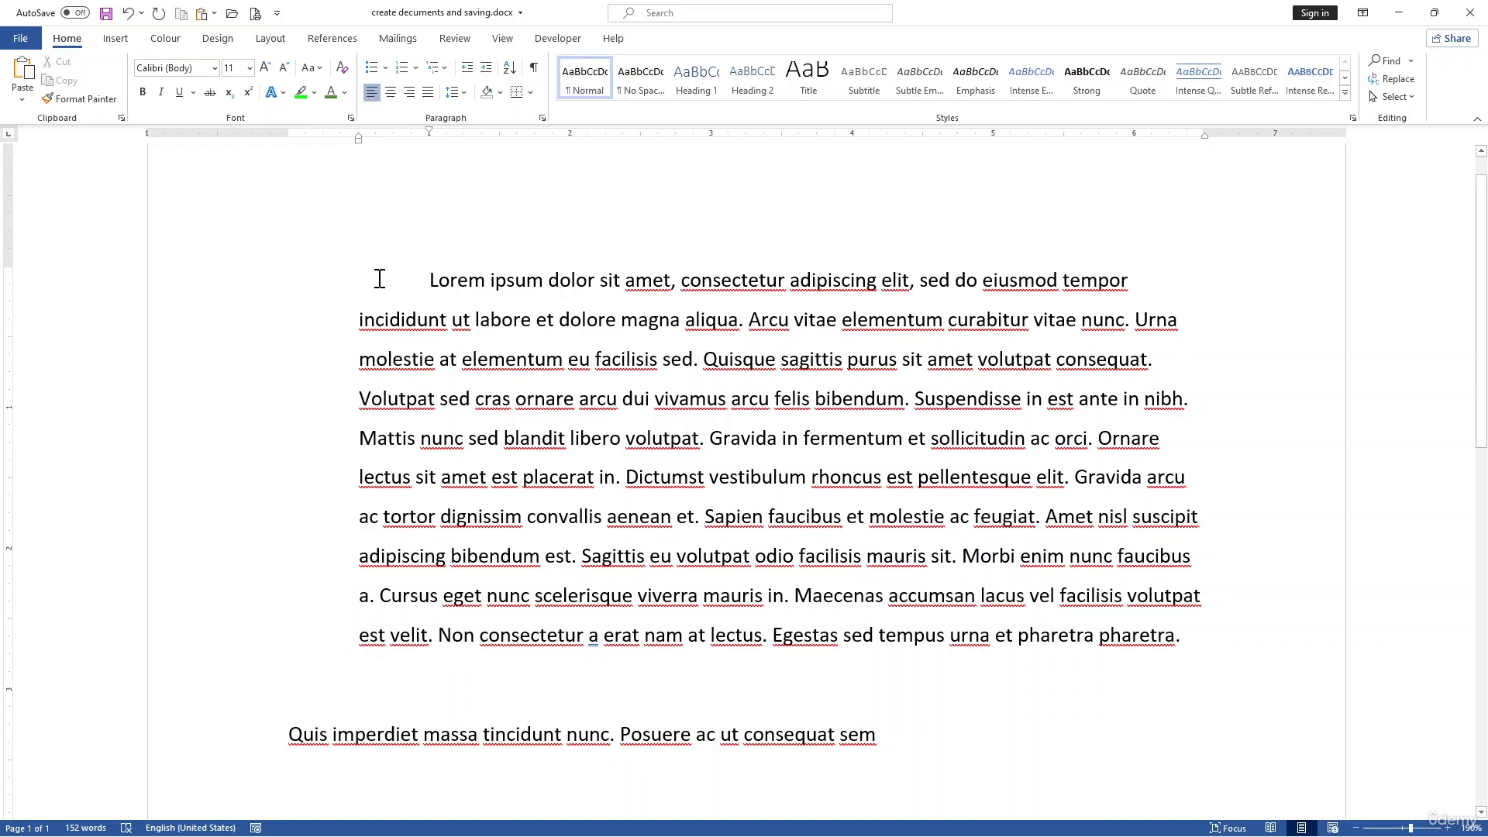
Step: Set the first paragraph's right indent to 0.1" in the layout indent settings
left_click(267, 41)
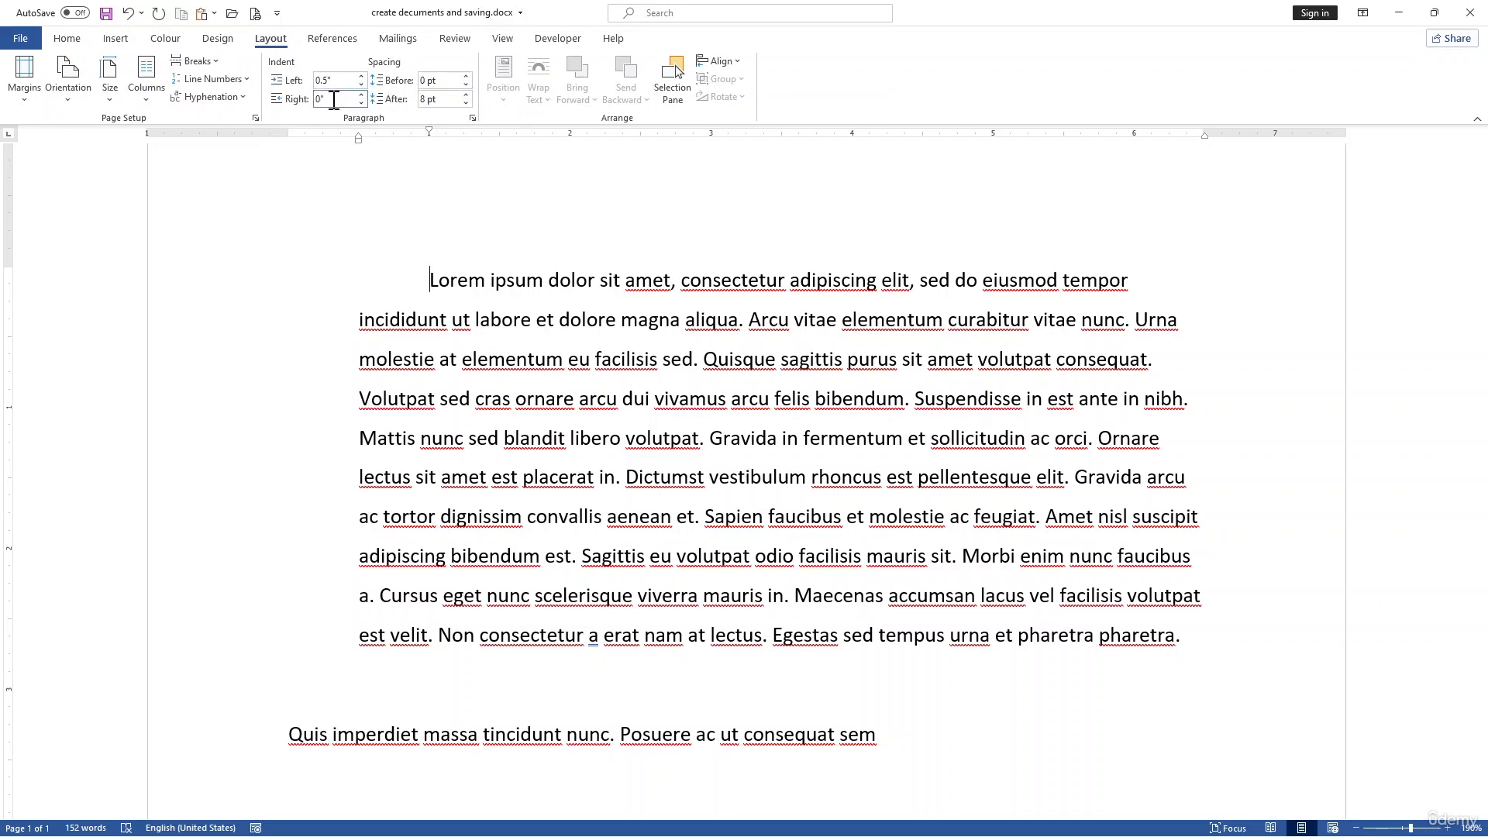
left_click(360, 96)
left_click(360, 95)
left_click(361, 95)
left_click(360, 95)
left_click(360, 95)
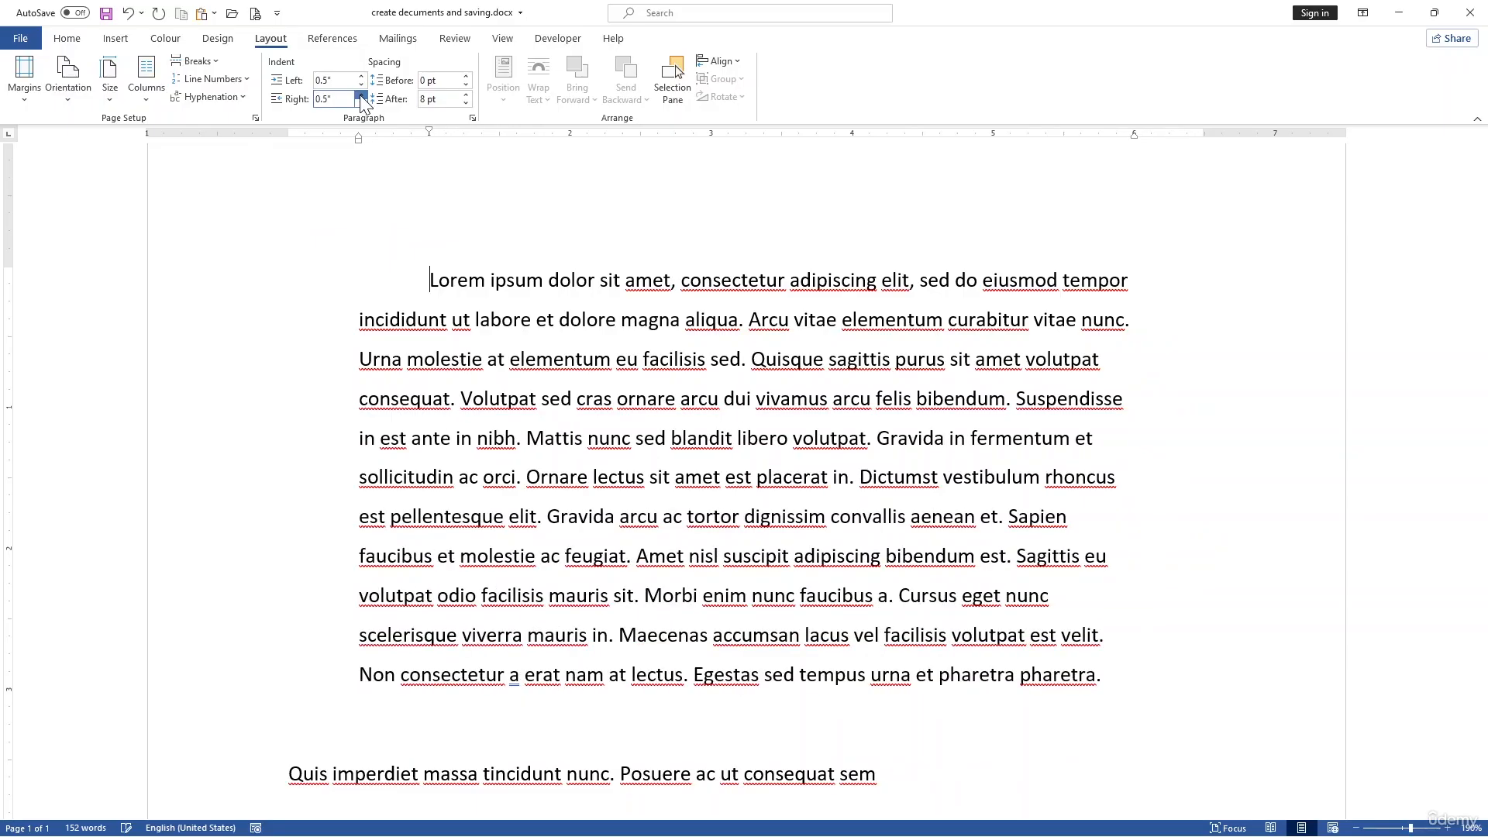
left_click(361, 96)
left_click(360, 102)
left_click(361, 102)
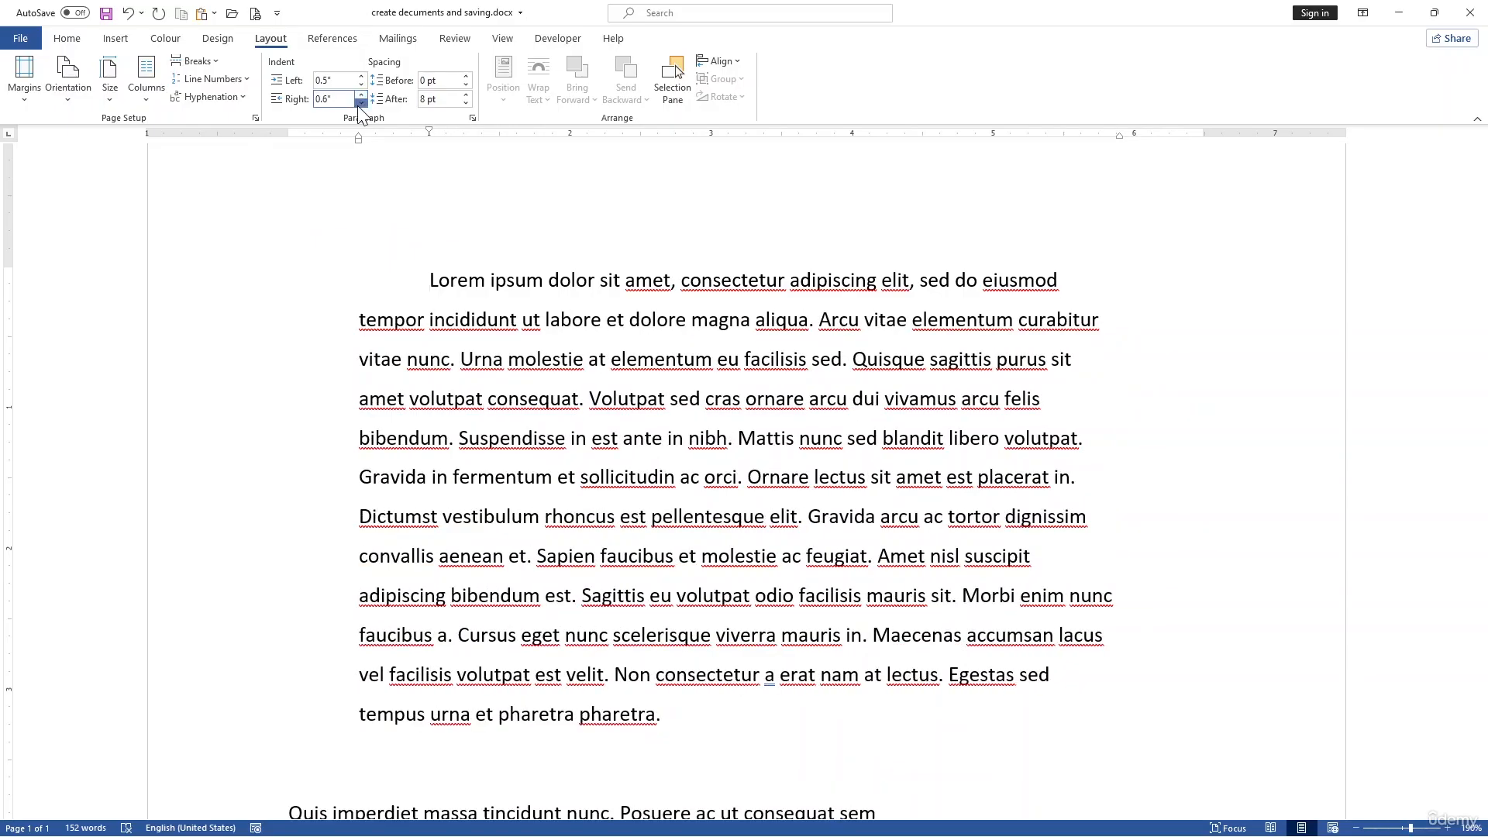
left_click(360, 102)
left_click(360, 102)
left_click(360, 102)
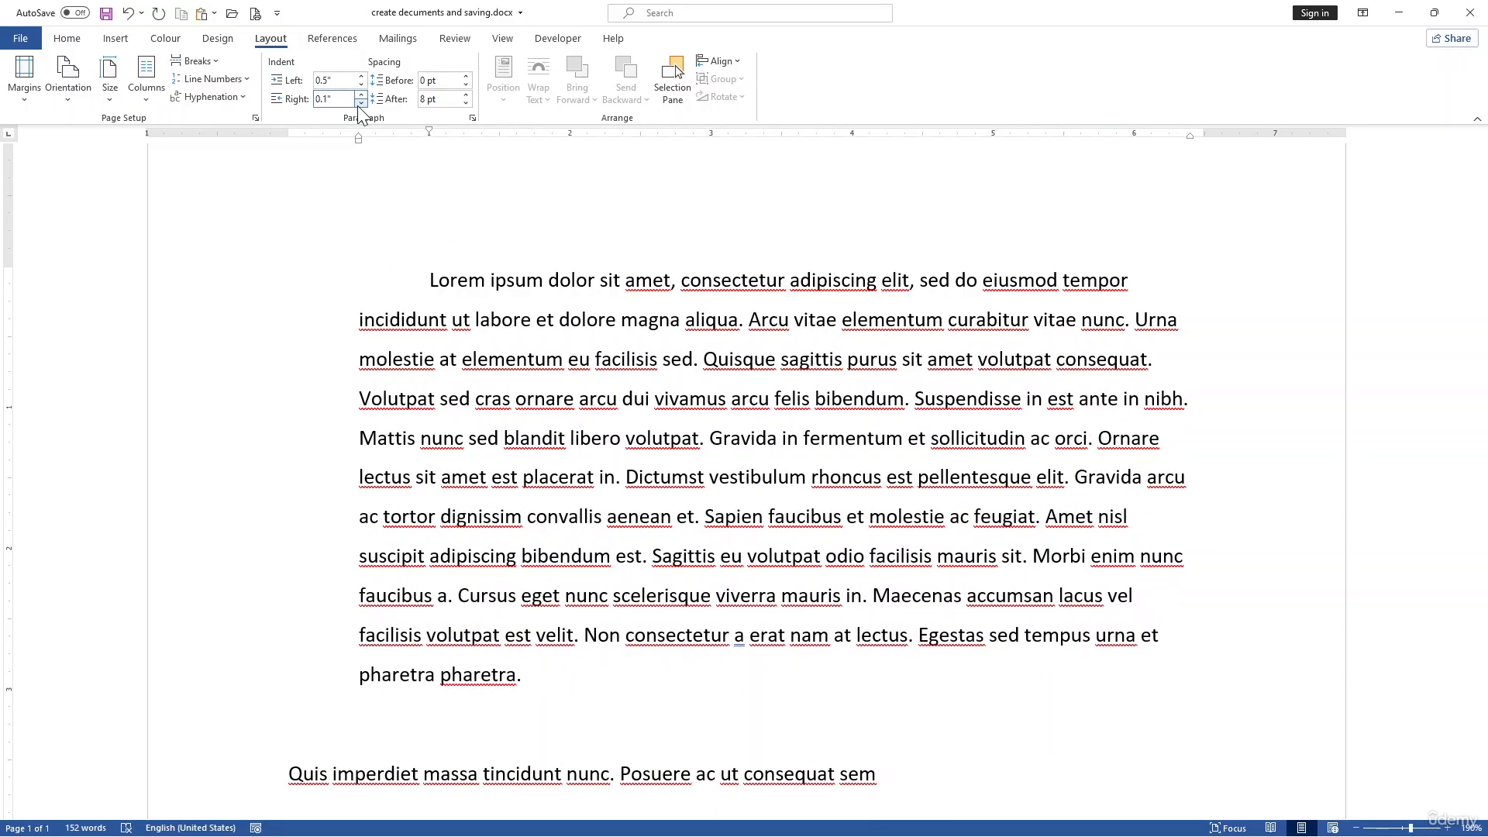